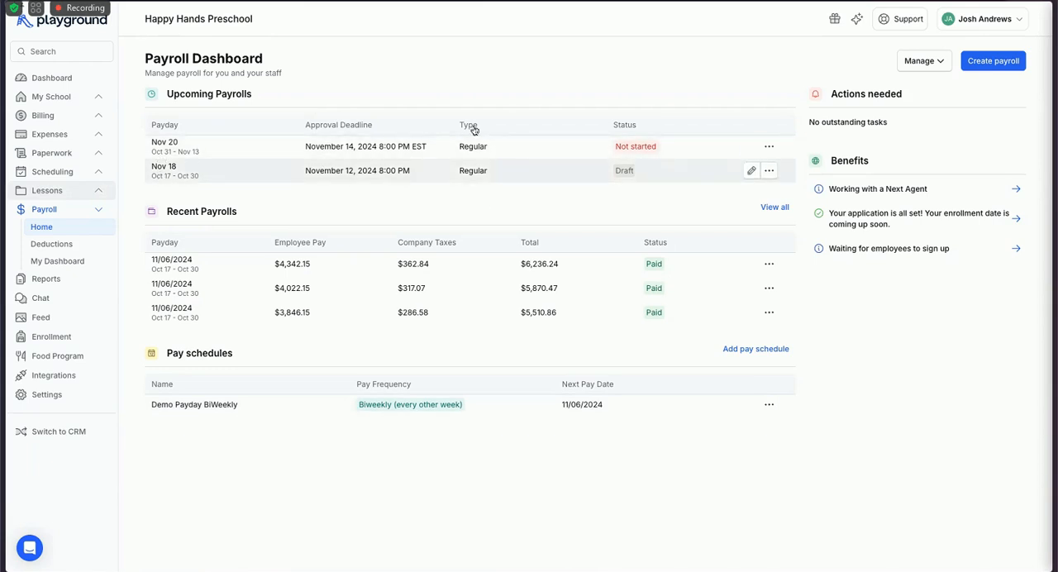
Try to open the Nov 18 draft payroll for editing, reloading the payroll dashboard between attempts.
left_click(425, 177)
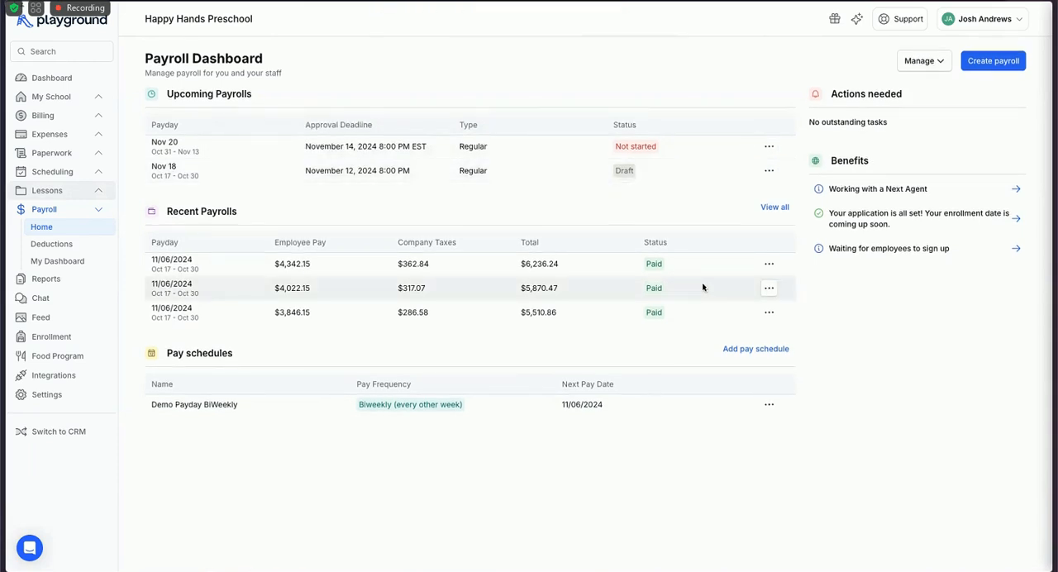
key("super+r")
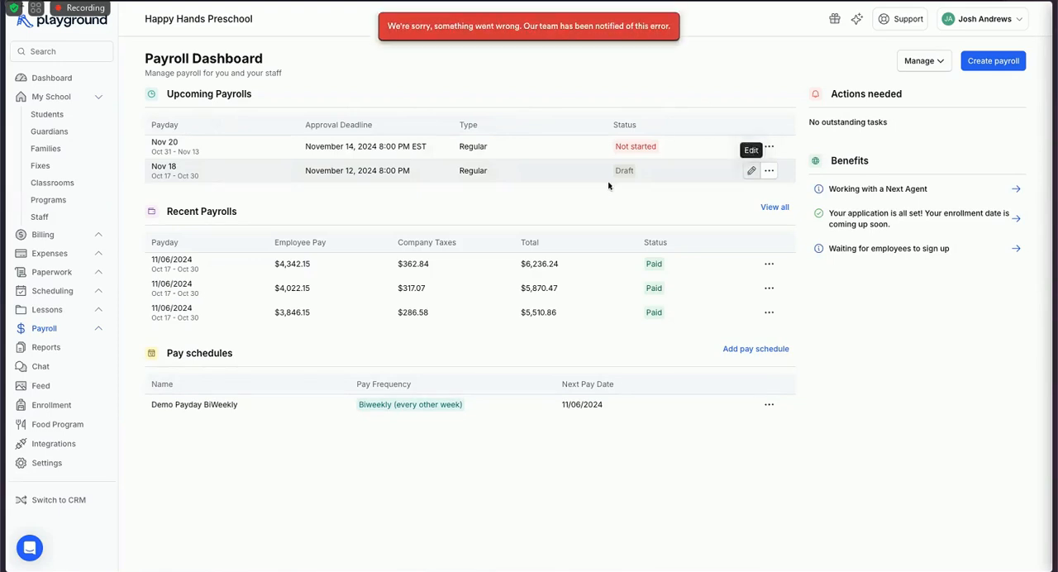
double_click(749, 174)
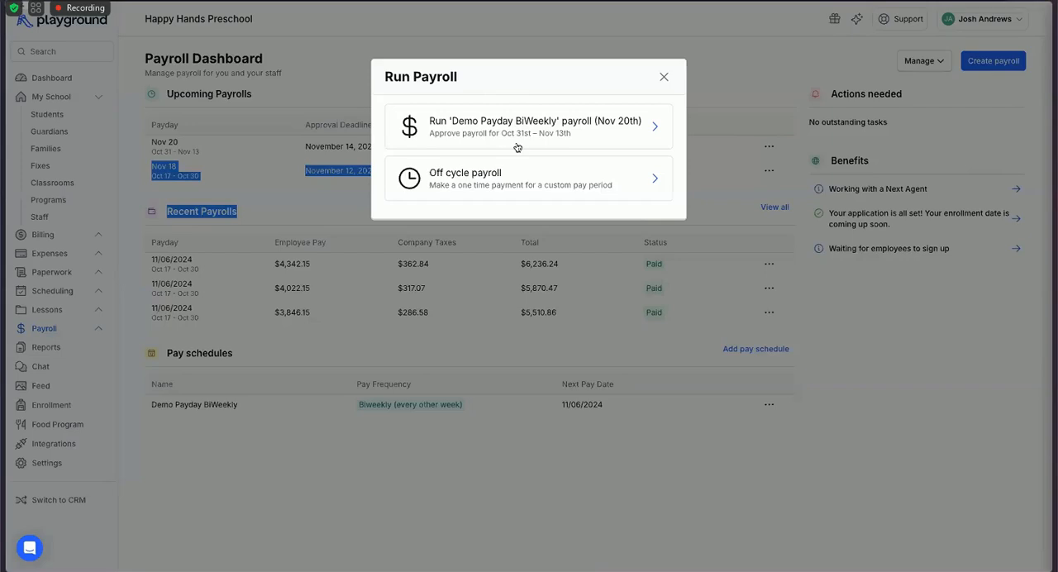
Start an off-cycle payroll and set its period from 10/17/2024 to 11/01/2024.
left_click(638, 204)
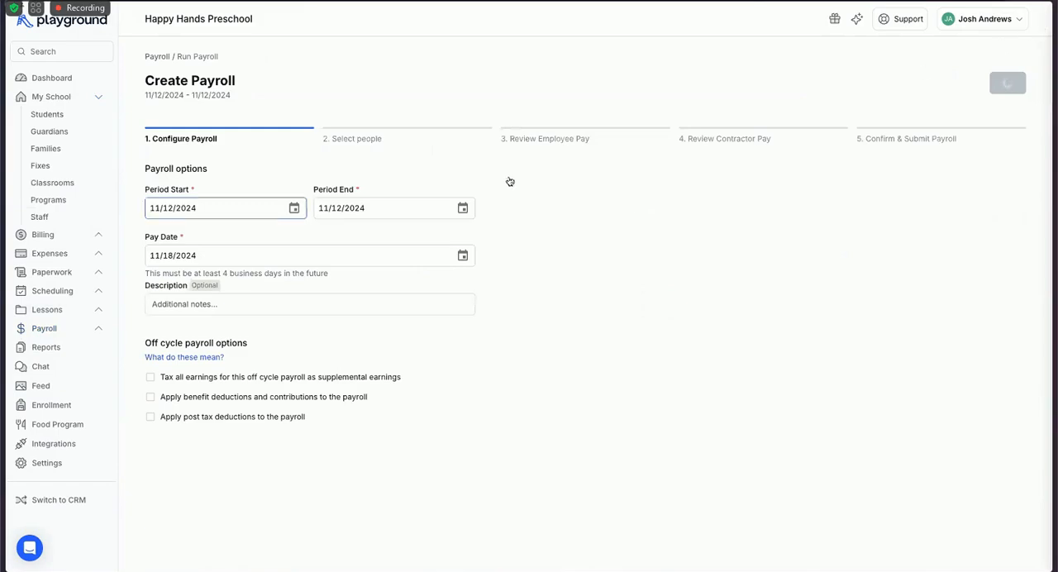
key("BackSpace")
type("0")
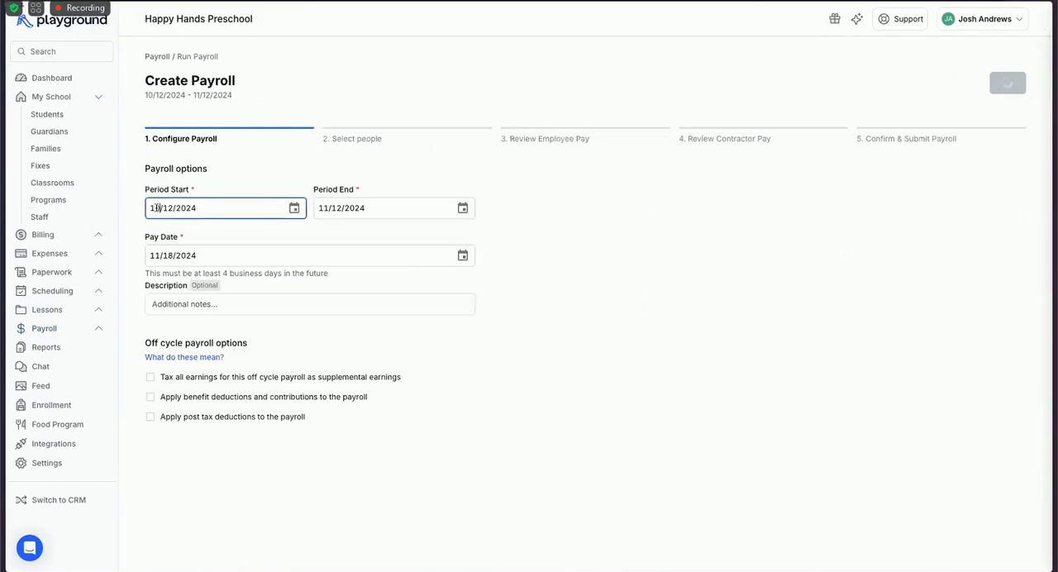
left_click(173, 207)
key("BackSpace")
type("7")
left_click(329, 207)
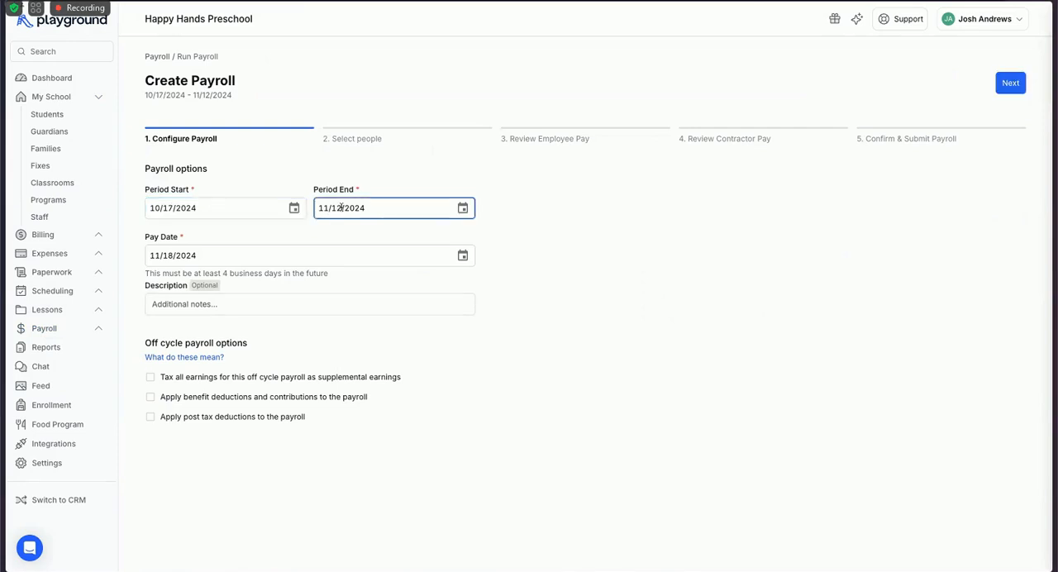
key("BackSpace")
key("BackSpace")
type("01")
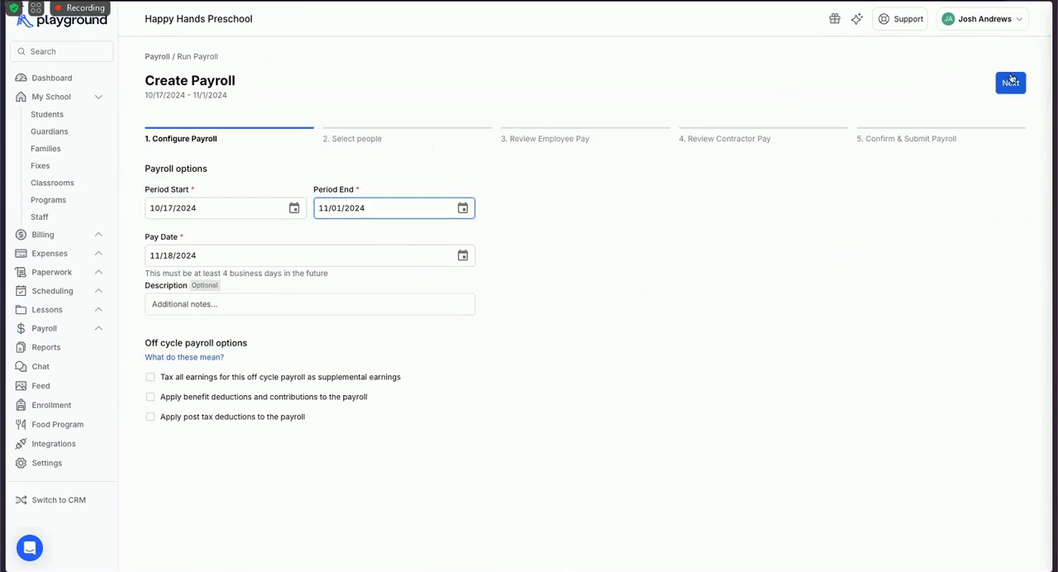
Proceed with all employees and contractors selected, and examine the earnings breakdown of the three employees with pay.
left_click(1011, 84)
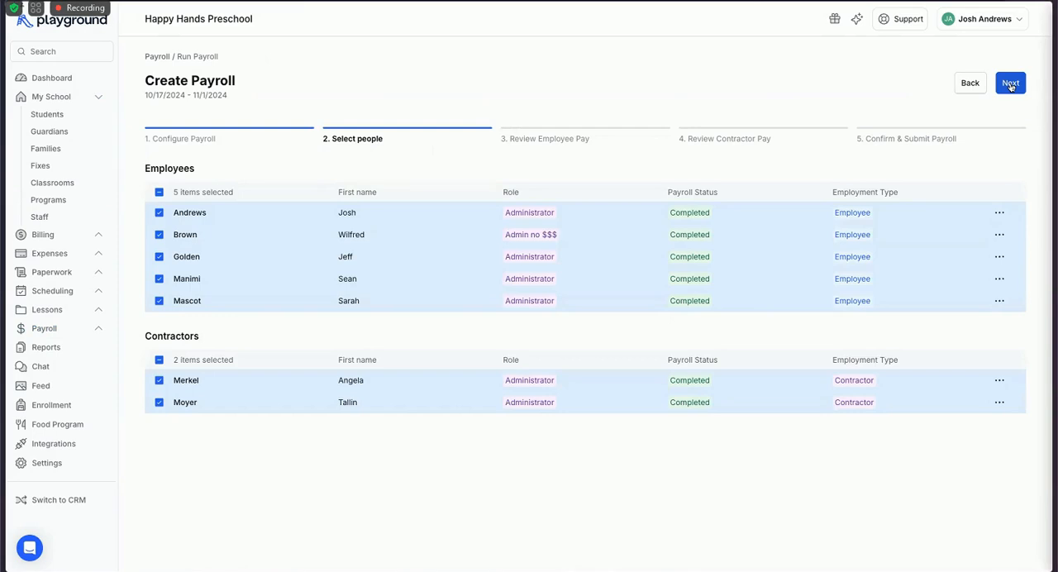
left_click(1012, 85)
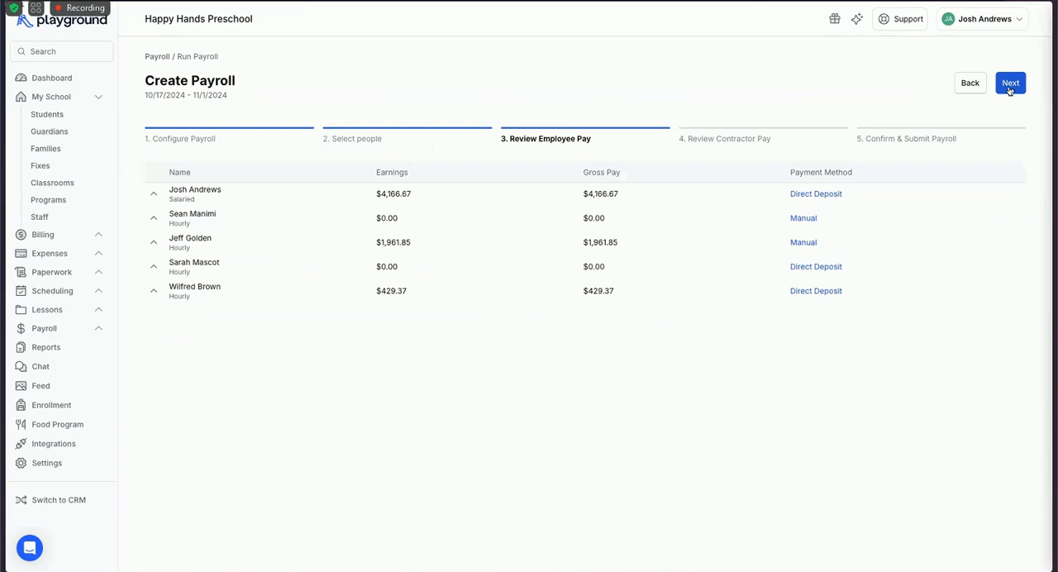
left_click(279, 196)
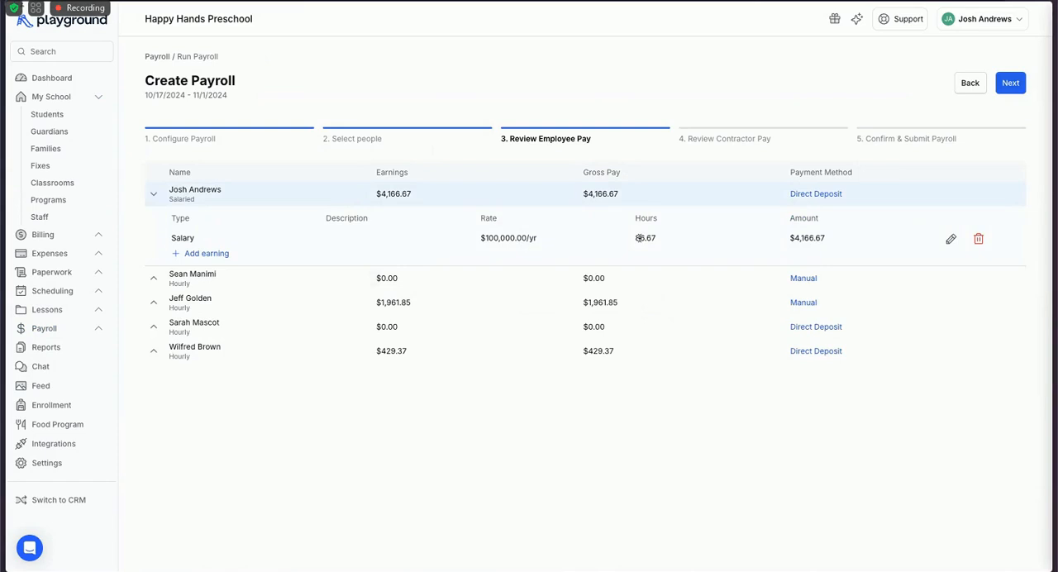
left_click(251, 313)
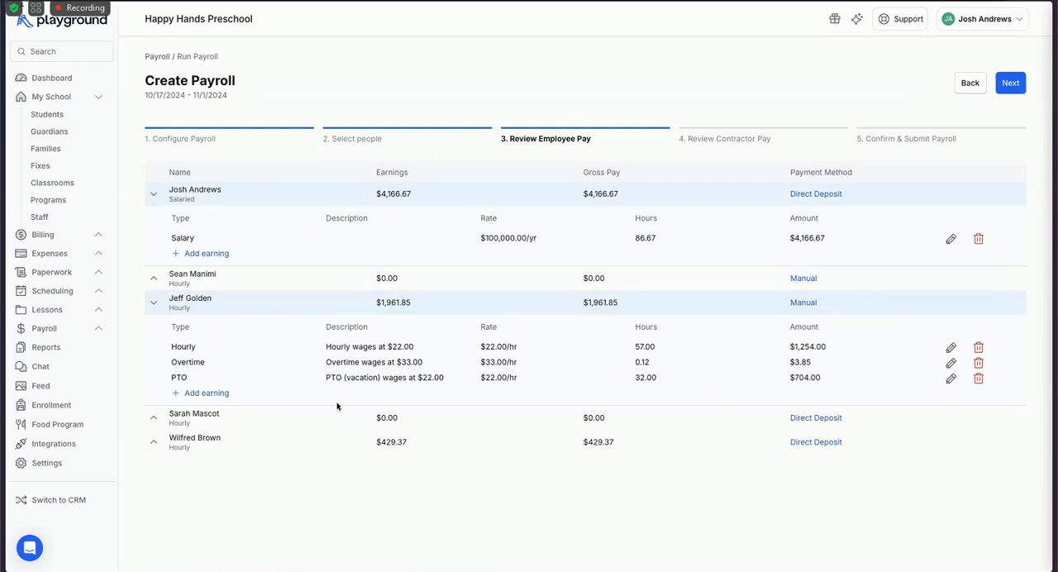
left_click(298, 444)
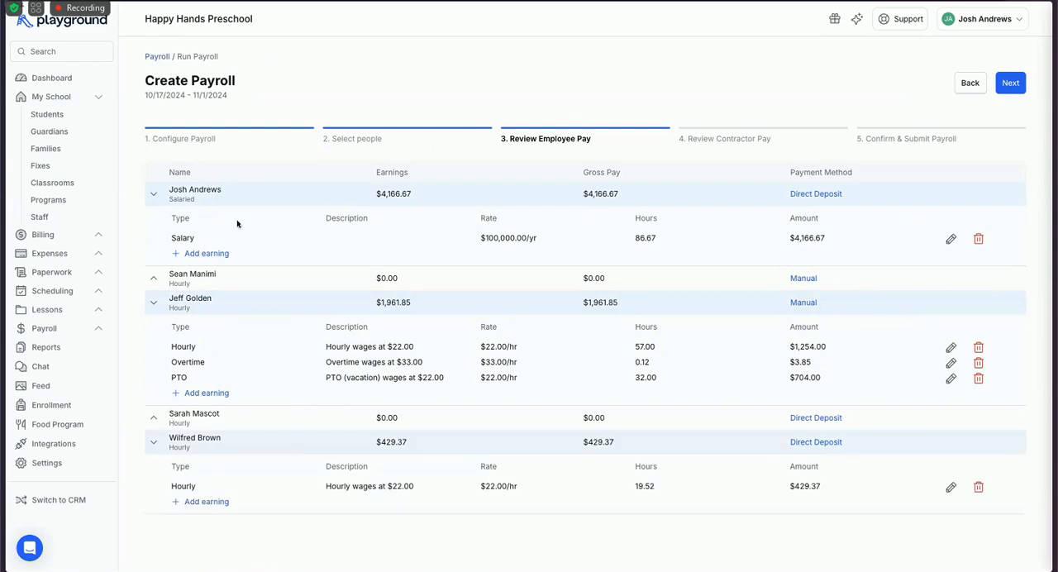
Return to the payroll dashboard, open the regular Nov 20 payroll and proceed to reviewing hours.
left_click(157, 57)
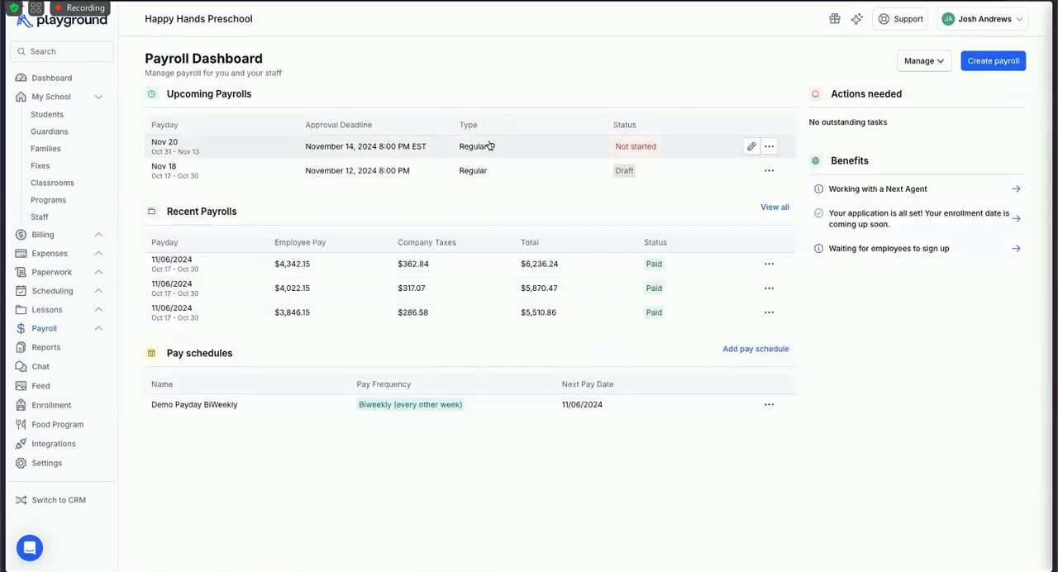
left_click(490, 145)
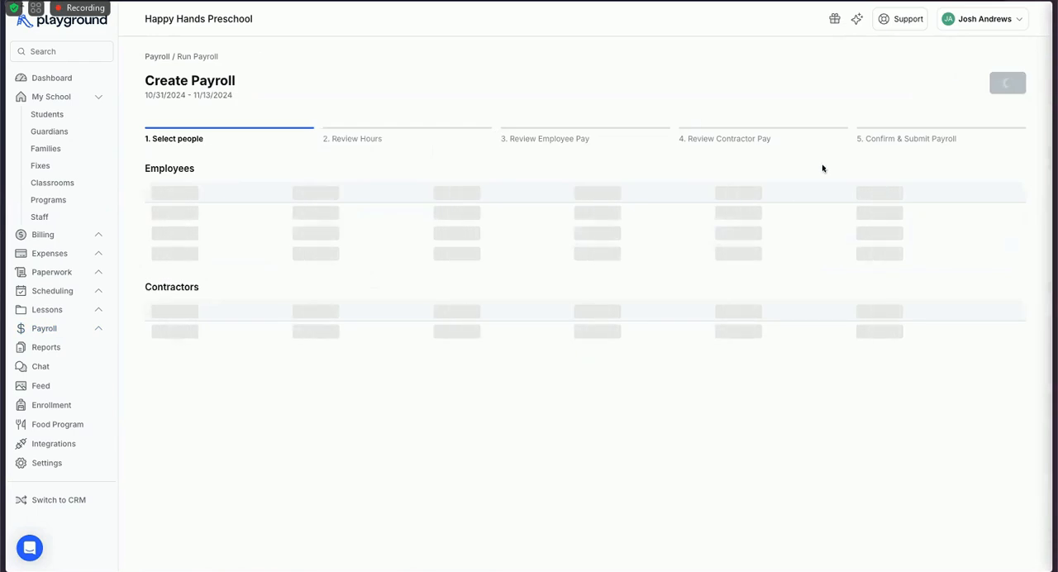
left_click(1008, 83)
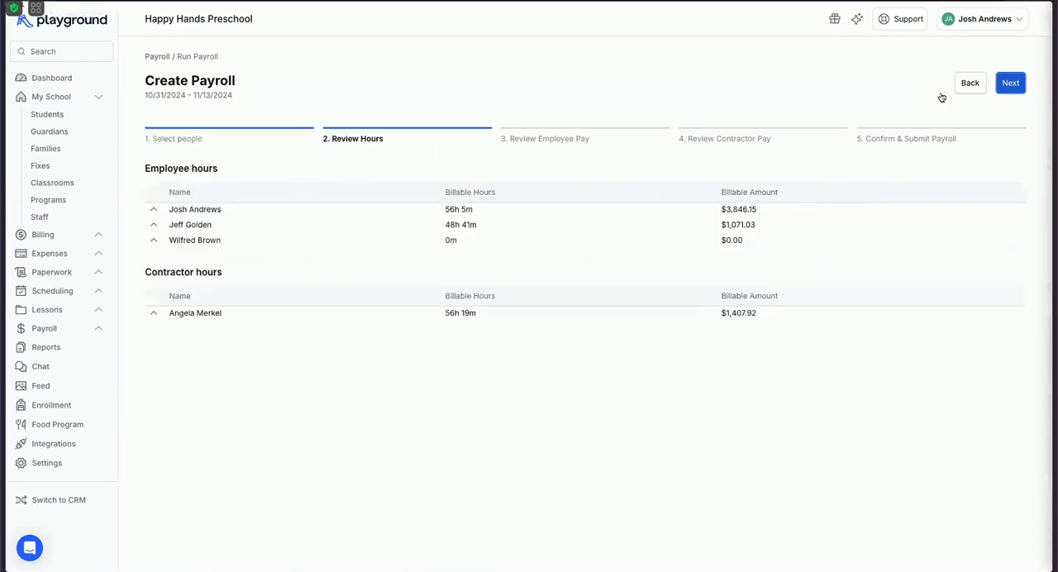
Expand the first two employees' daily hours and add a 12:00 PM check-out to the first employee's Tuesday, Nov 12 entry.
left_click(473, 213)
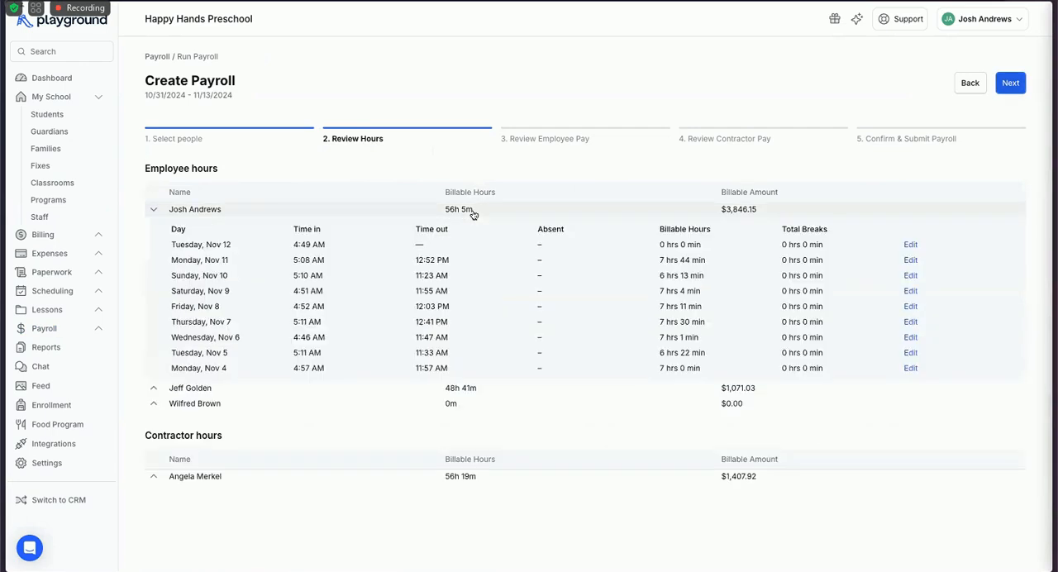
left_click(473, 388)
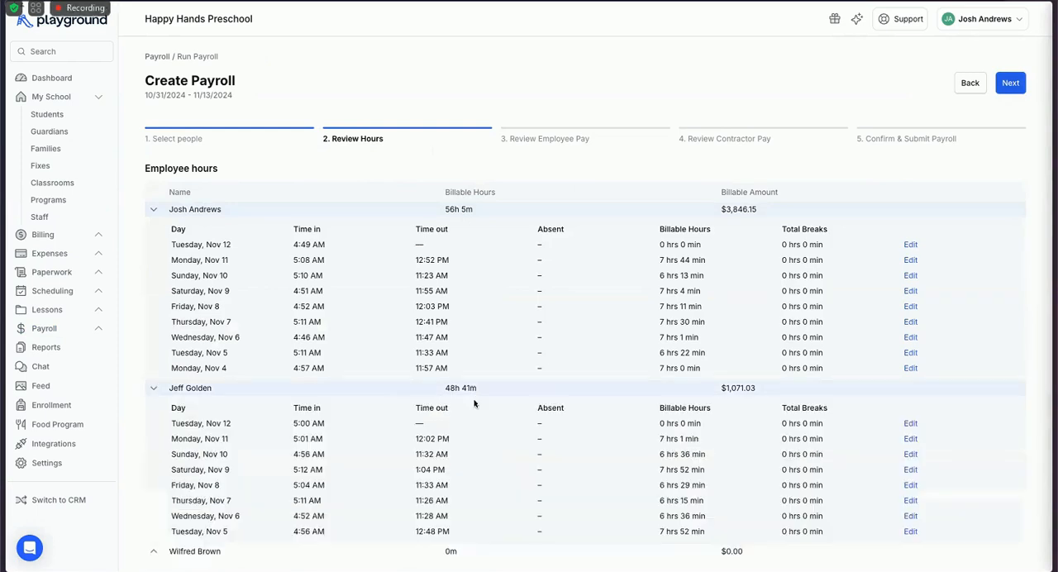
scroll(474, 402, "down", 1)
scroll(425, 454, "down", 3)
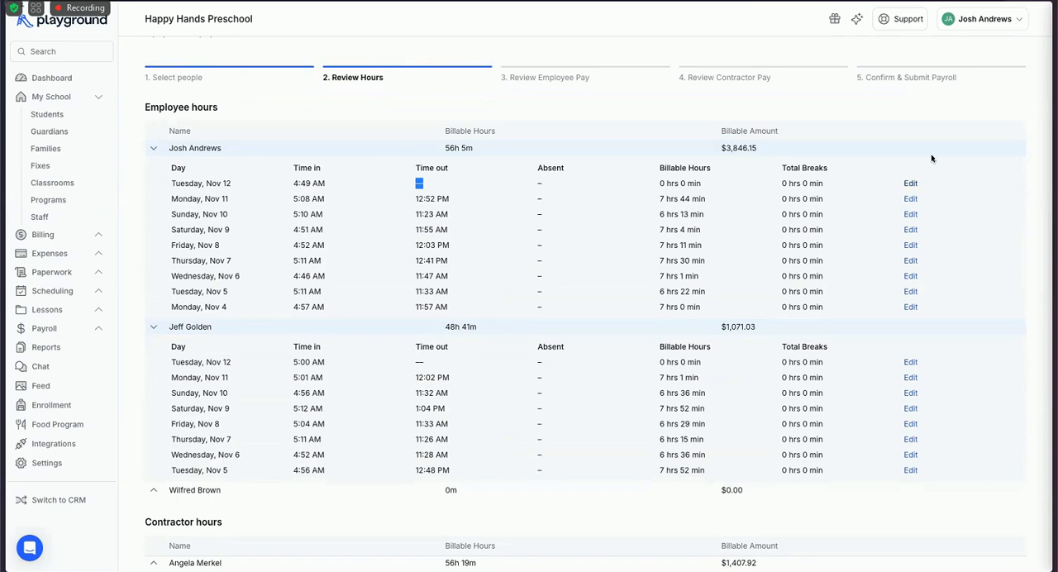
left_click(911, 183)
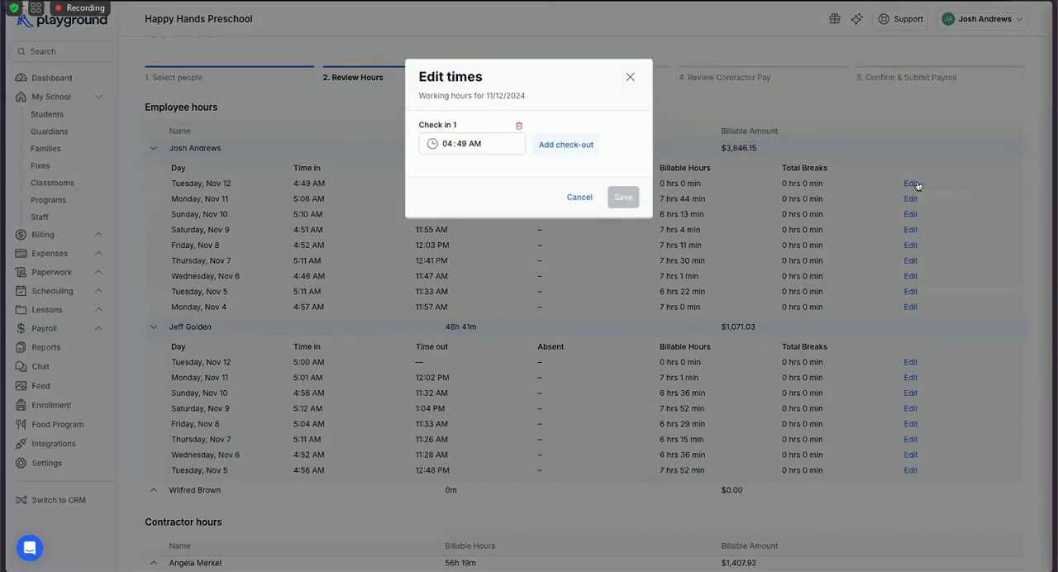
left_click(585, 142)
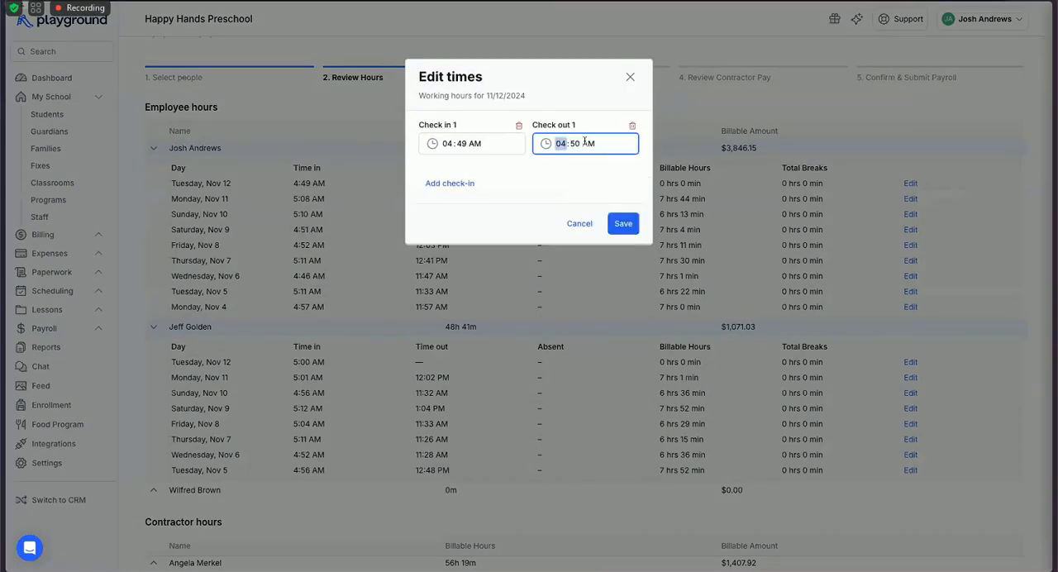
type("12")
type("00")
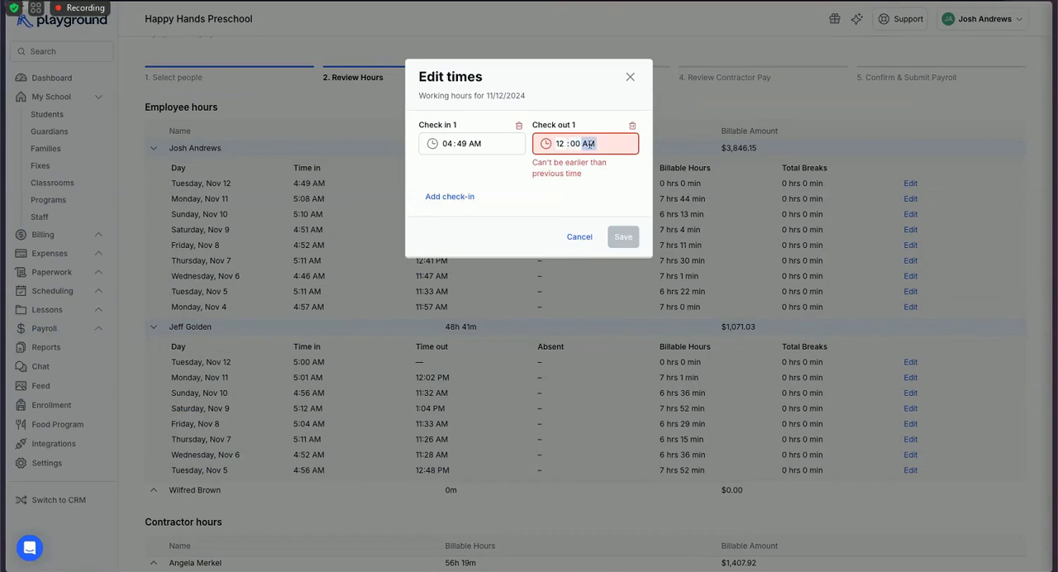
type("p")
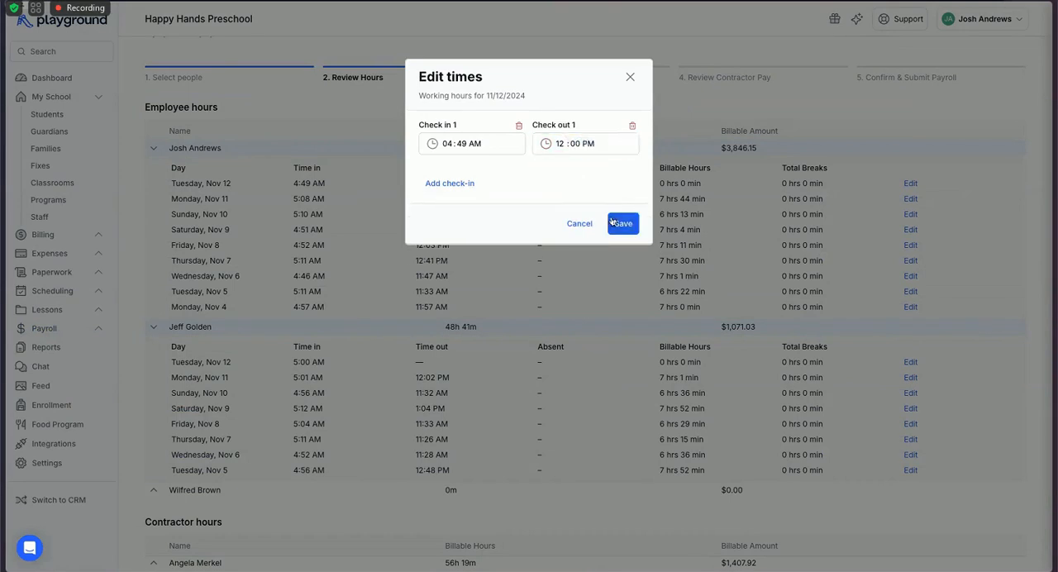
left_click(616, 221)
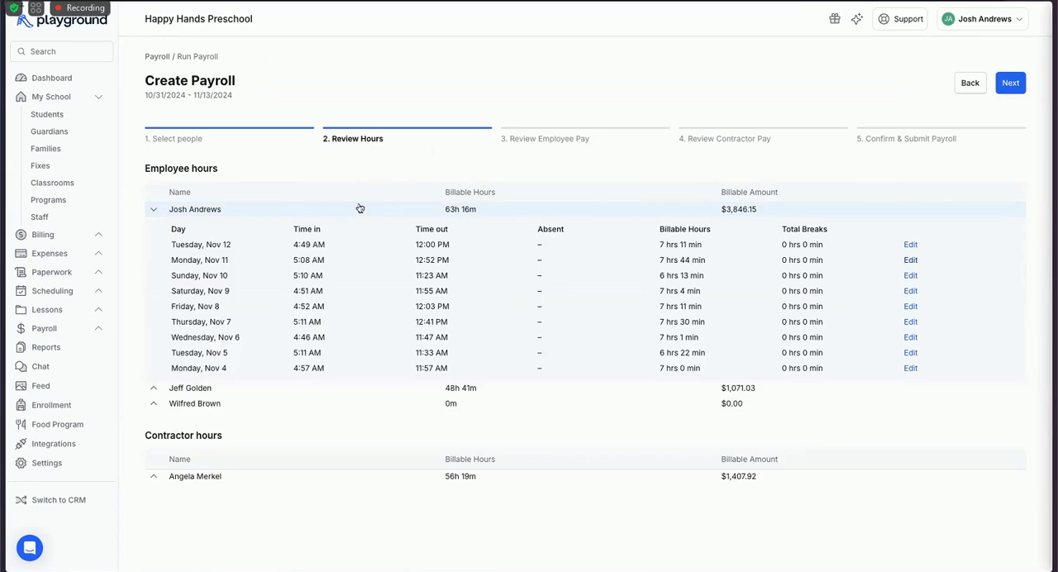
Set the first employee's check-out for Monday, Nov 11 to 12:00 PM and save it.
left_click(911, 261)
left_click(575, 143)
type("00 PM")
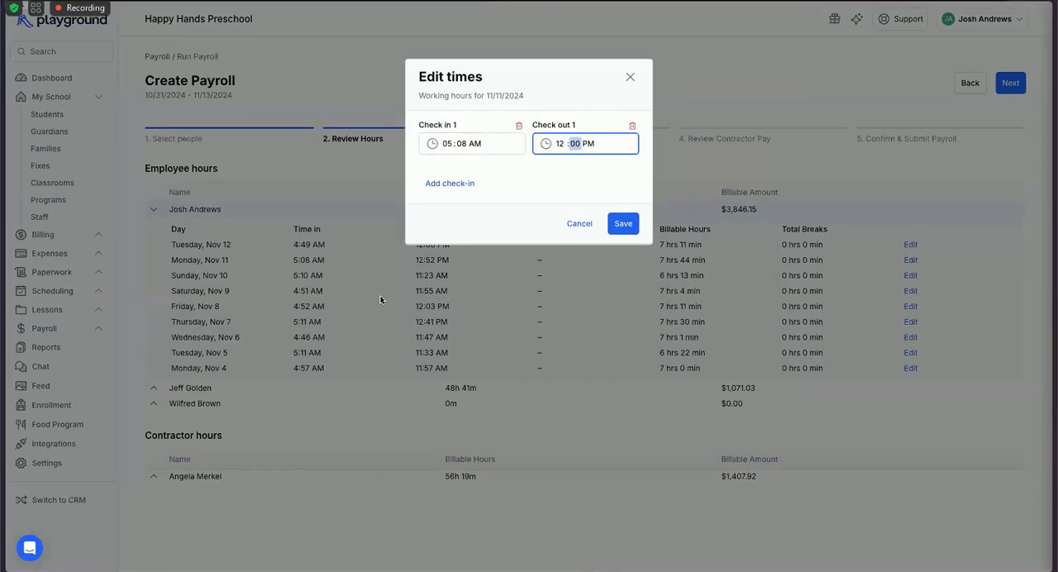
left_click(624, 224)
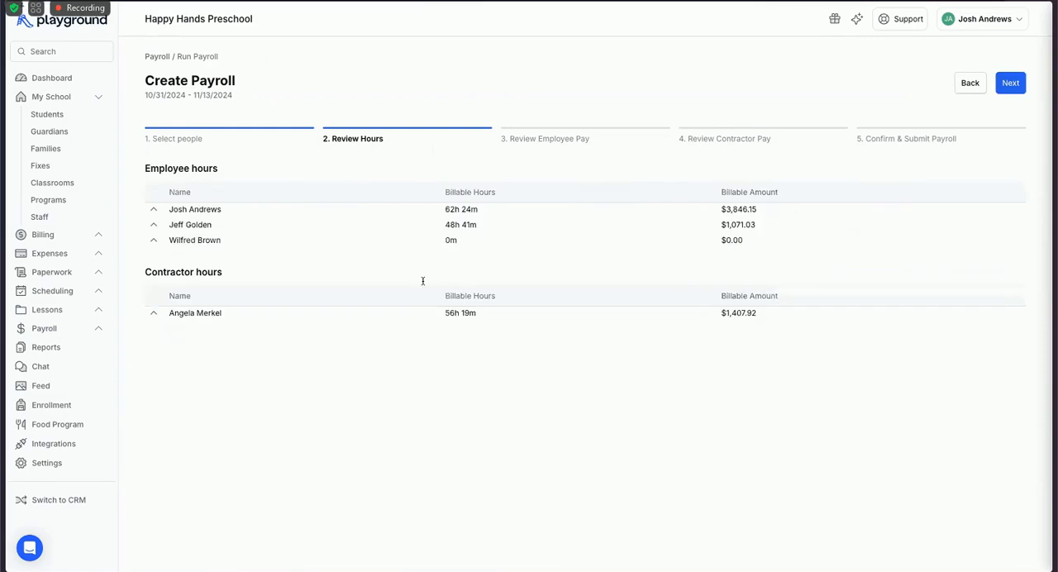
Add the missing check-out to the second employee's Tuesday, Nov 12 entry and save it.
scroll(222, 265, "down", 1)
scroll(252, 262, "down", 3)
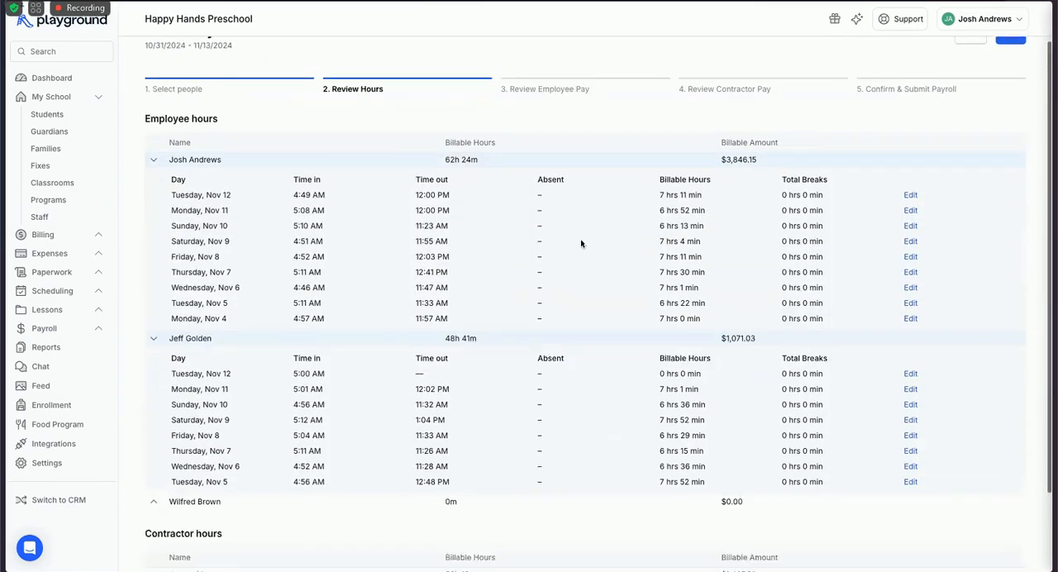
scroll(435, 262, "down", 1)
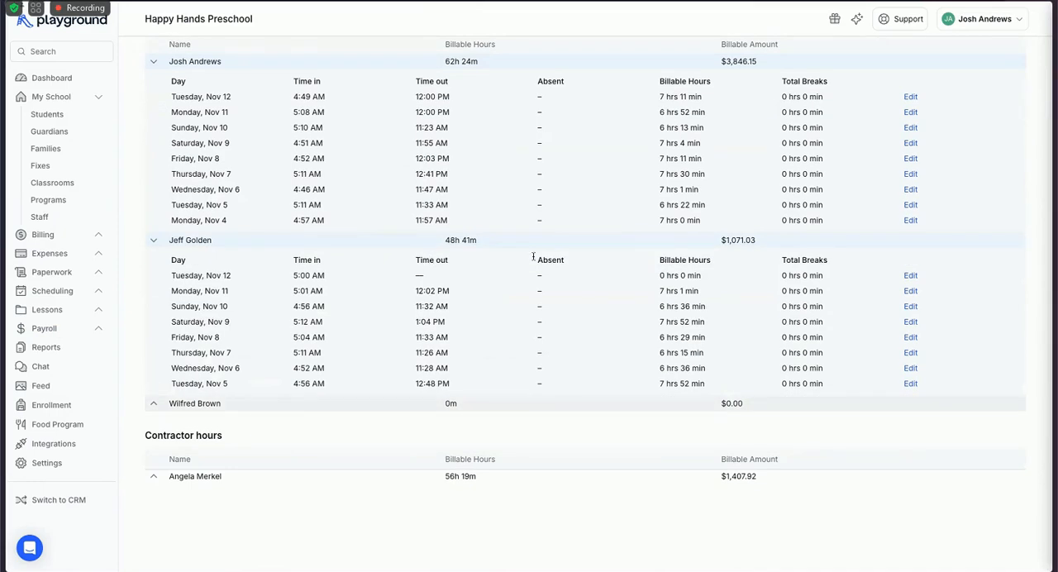
scroll(520, 165, "up", 1)
scroll(530, 136, "up", 2)
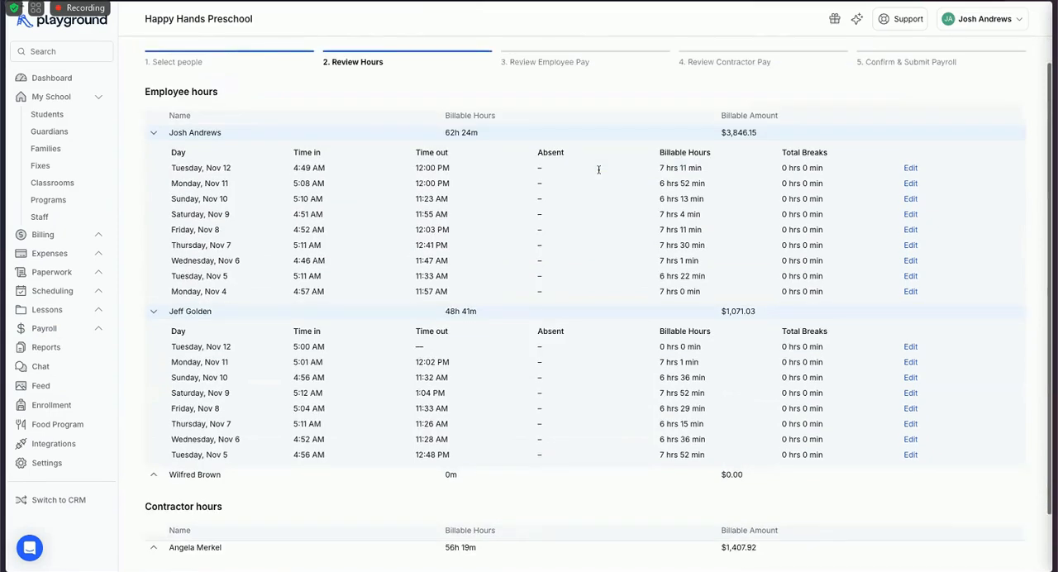
scroll(599, 170, "down", 1)
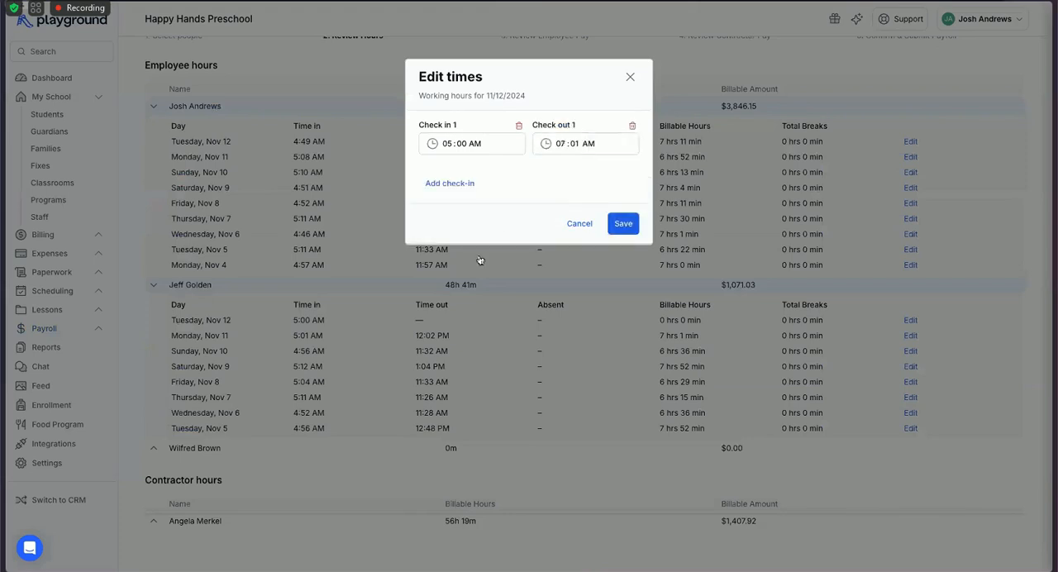
key("Return")
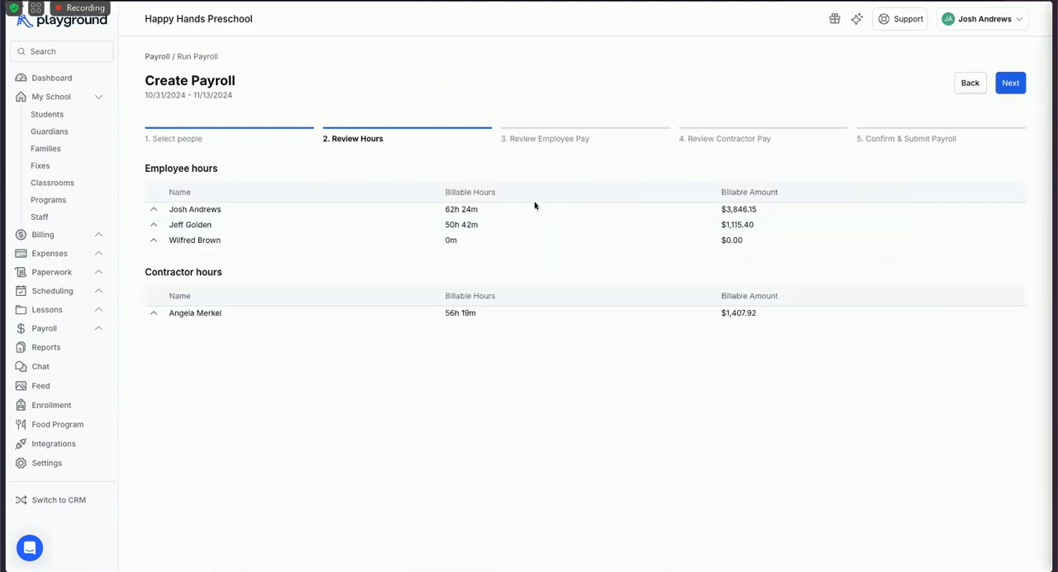
Proceed to the employee pay review and expand each employee's earnings breakdown.
key("Return")
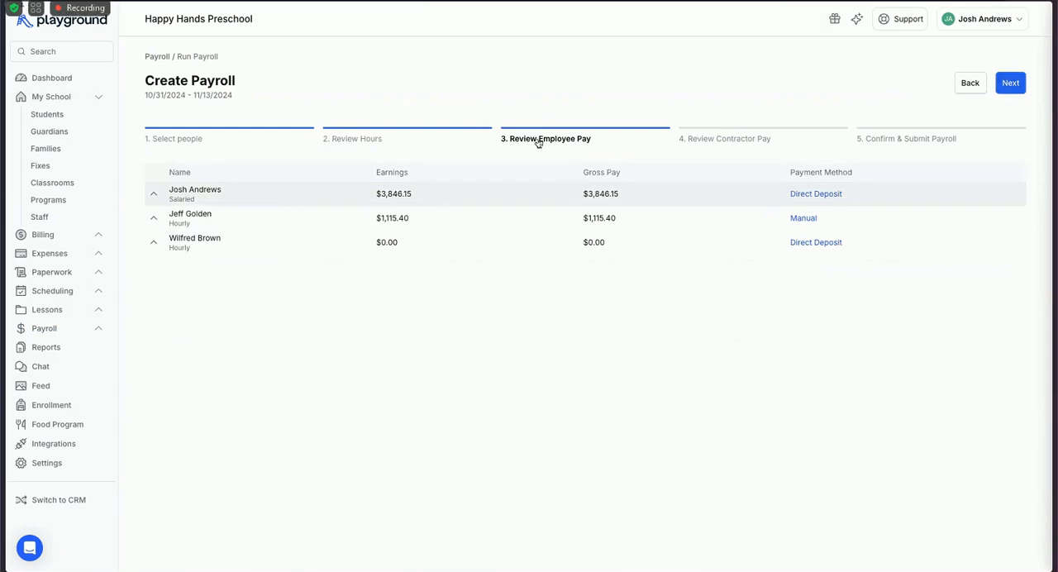
left_click(551, 194)
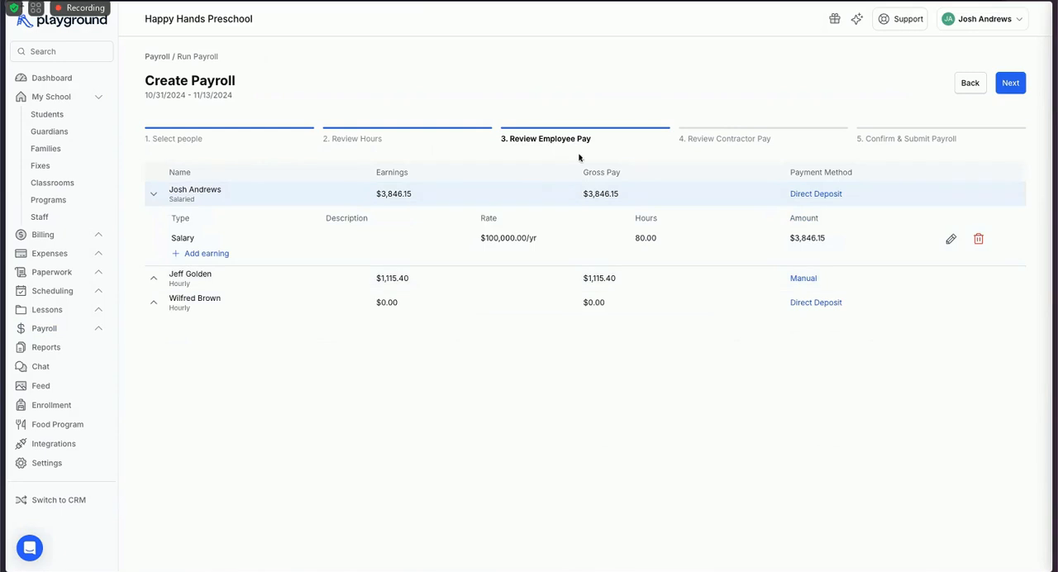
triple_click(617, 227)
left_click(549, 315)
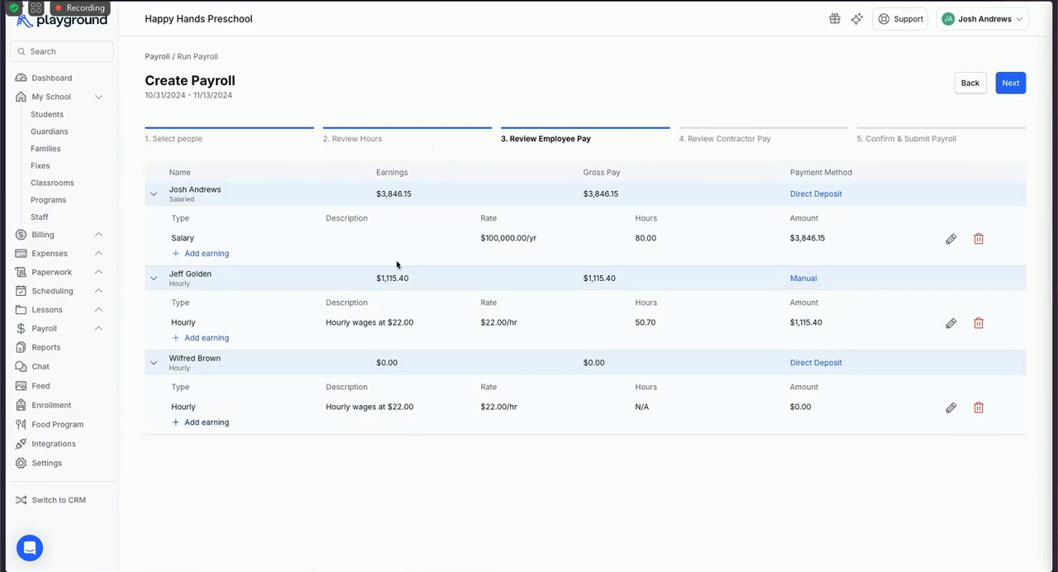
Add an hourly earning of 5 hours at $22.00 for the third employee.
key("space")
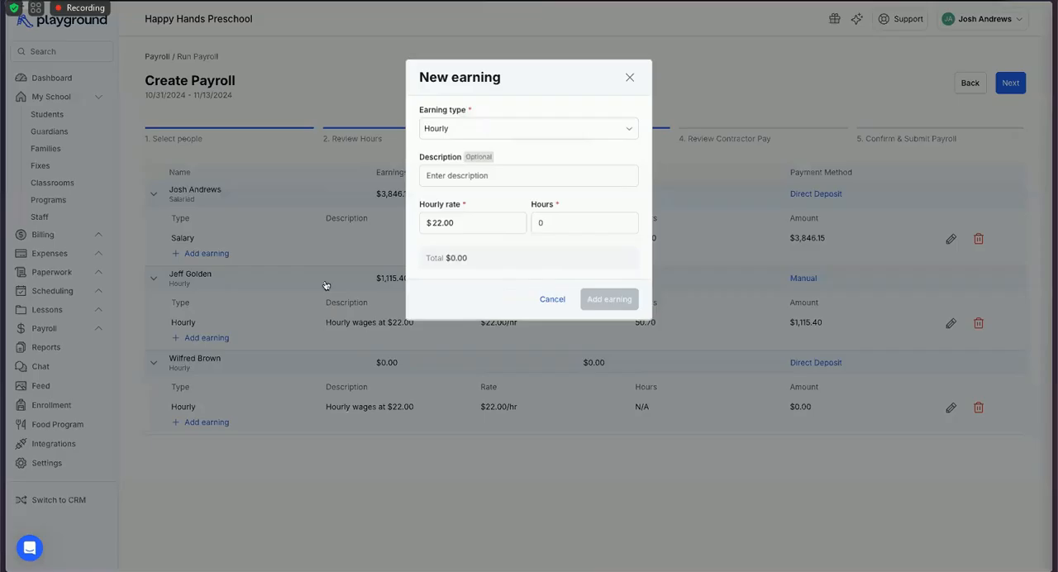
key("Tab")
key("Tab")
type("5")
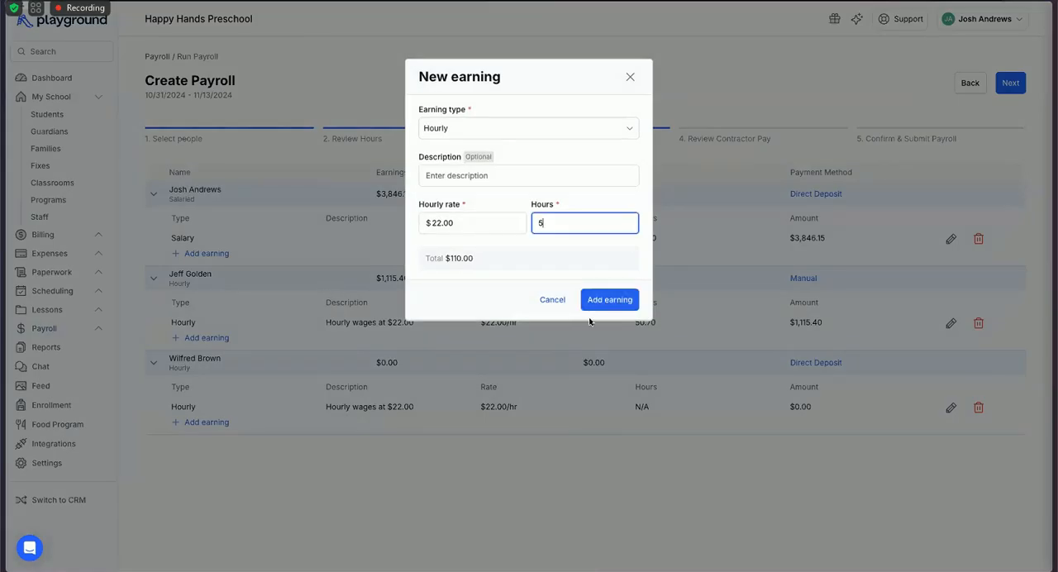
key("Return")
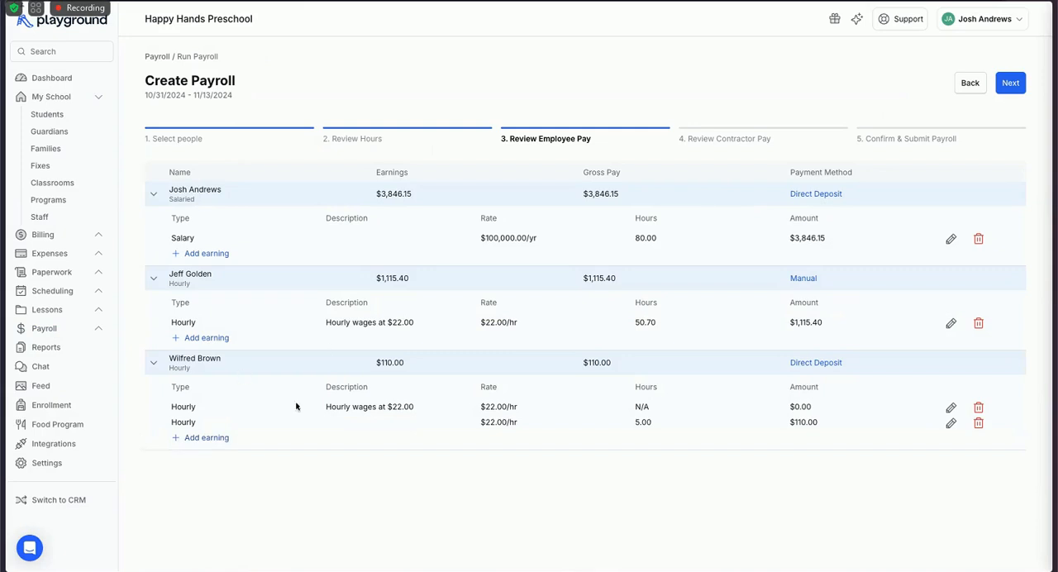
Add a $50 bonus earning for the second employee.
left_click(197, 430)
left_click(465, 129)
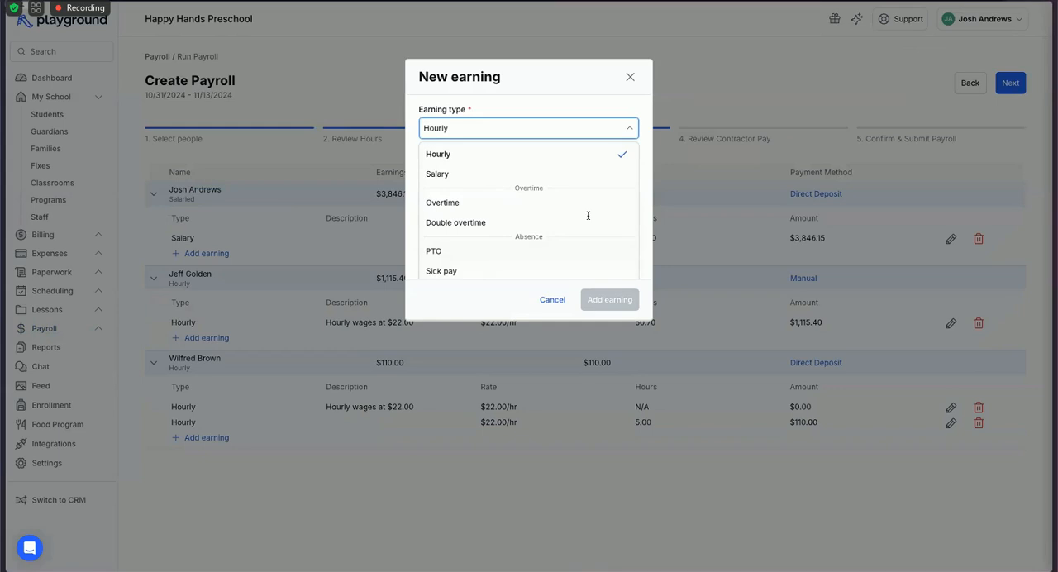
scroll(584, 214, "down", 3)
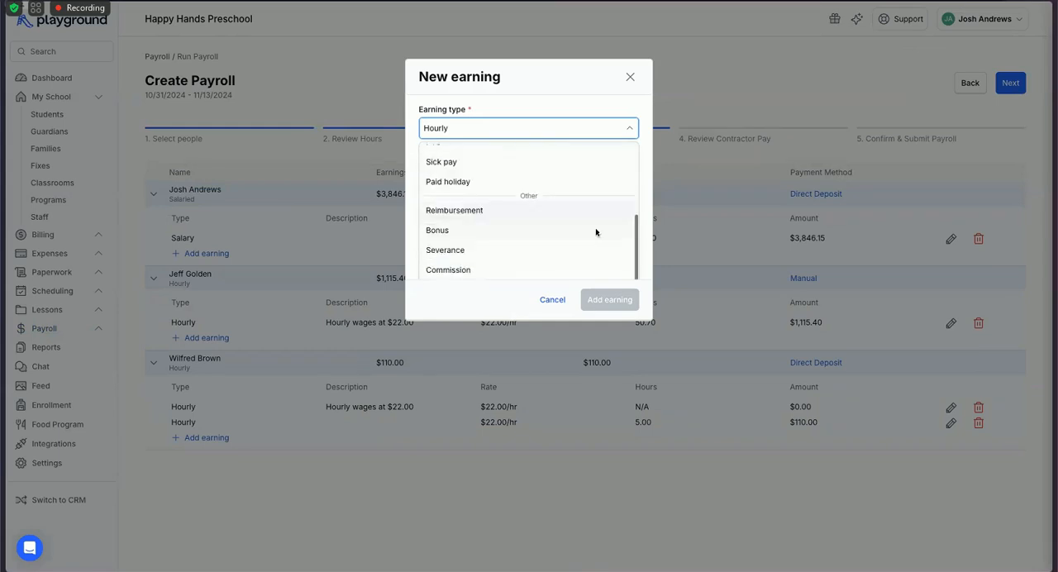
left_click(579, 230)
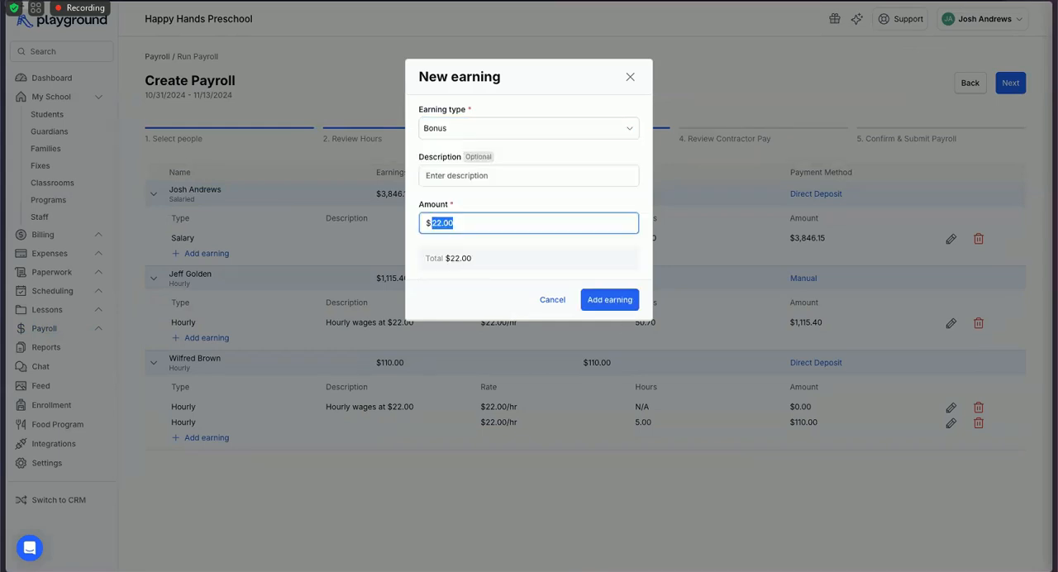
type("50")
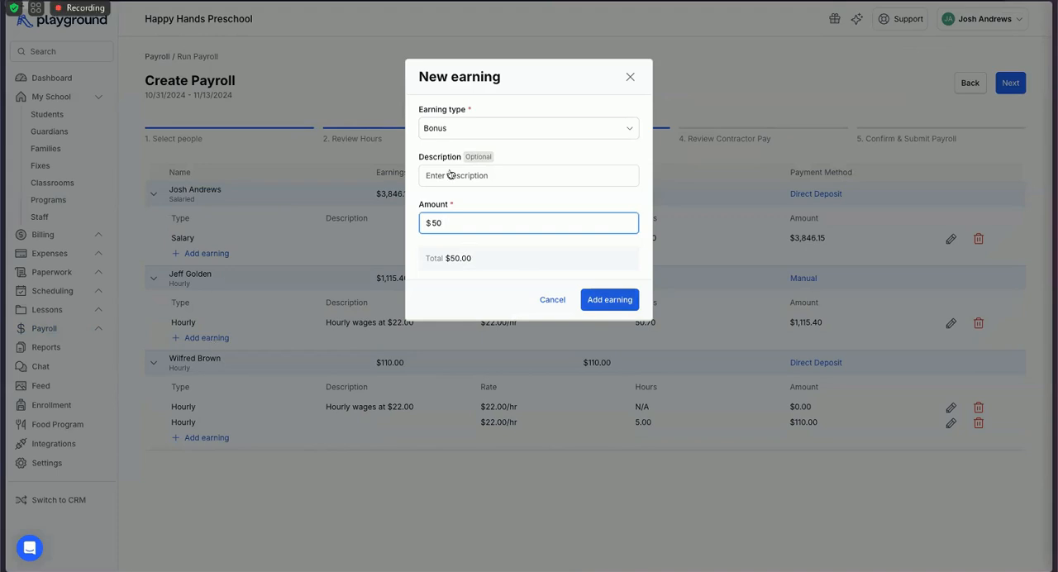
key("Return")
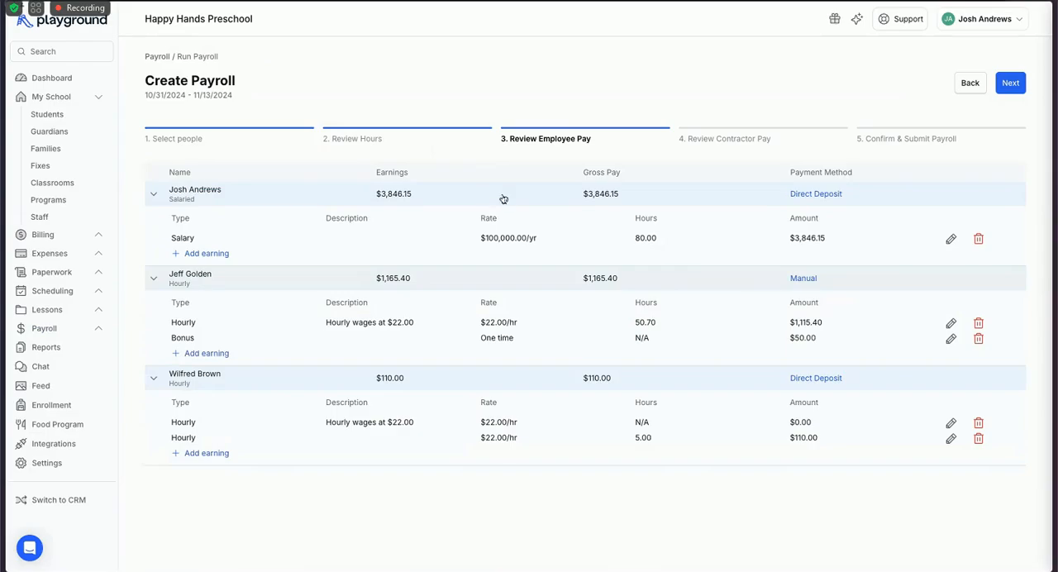
Add a $50 reimbursement with the description "walmart" for the salaried employee.
left_click(477, 222)
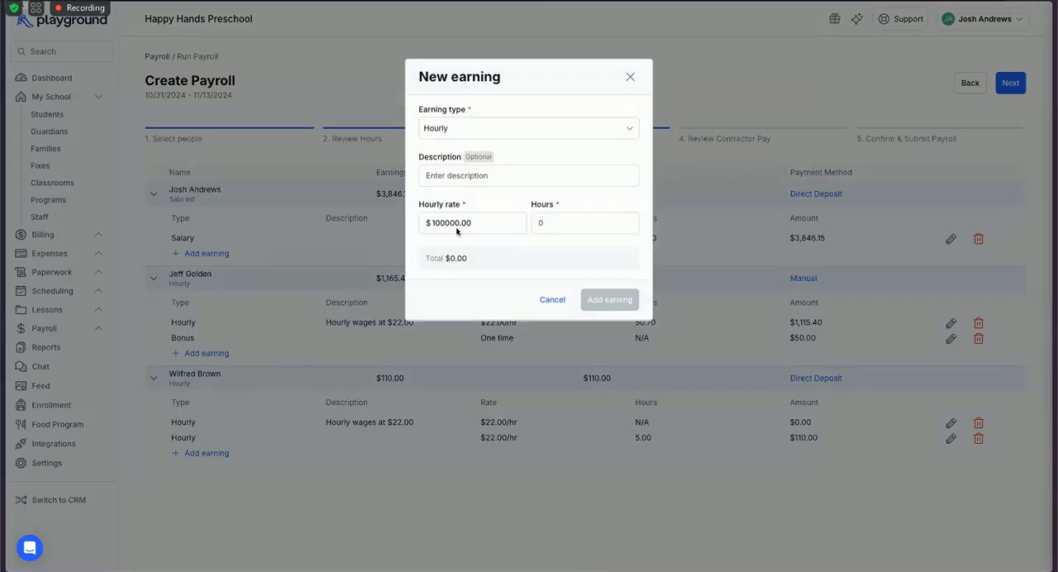
left_click(496, 128)
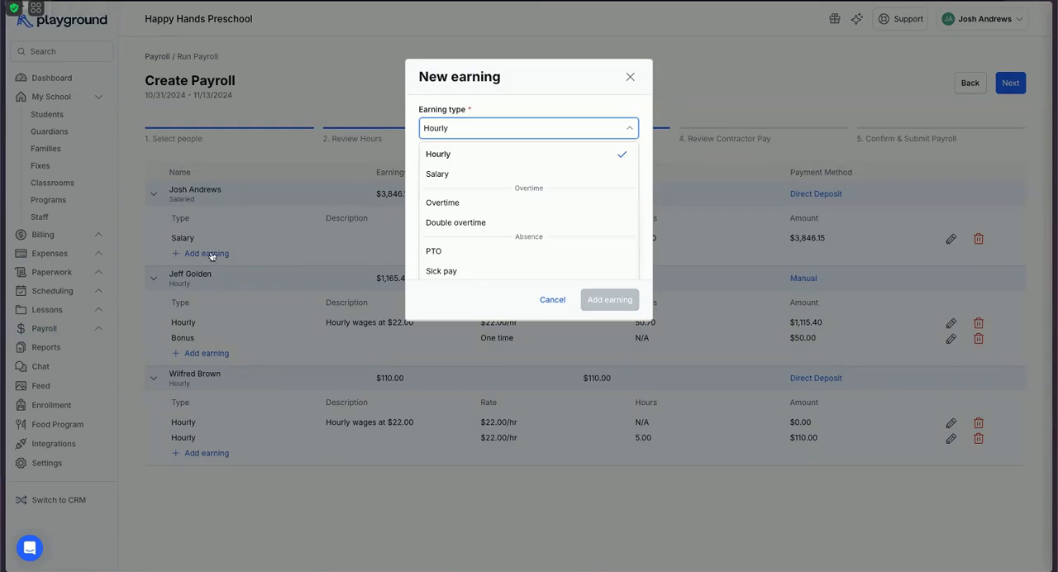
scroll(529, 217, "down", 1)
scroll(496, 212, "down", 2)
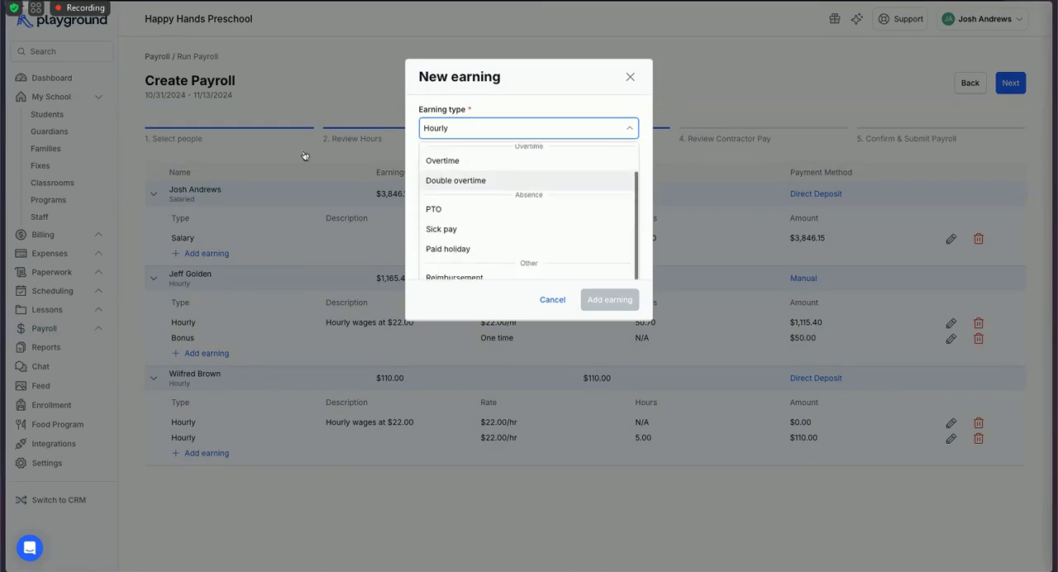
left_click(459, 245)
key("ctrl+a")
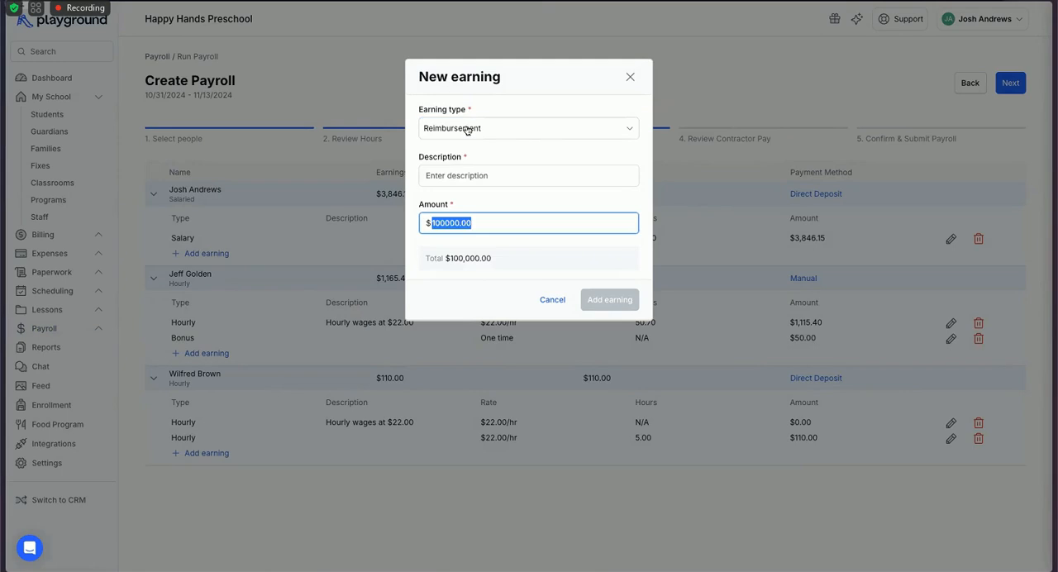
type("50")
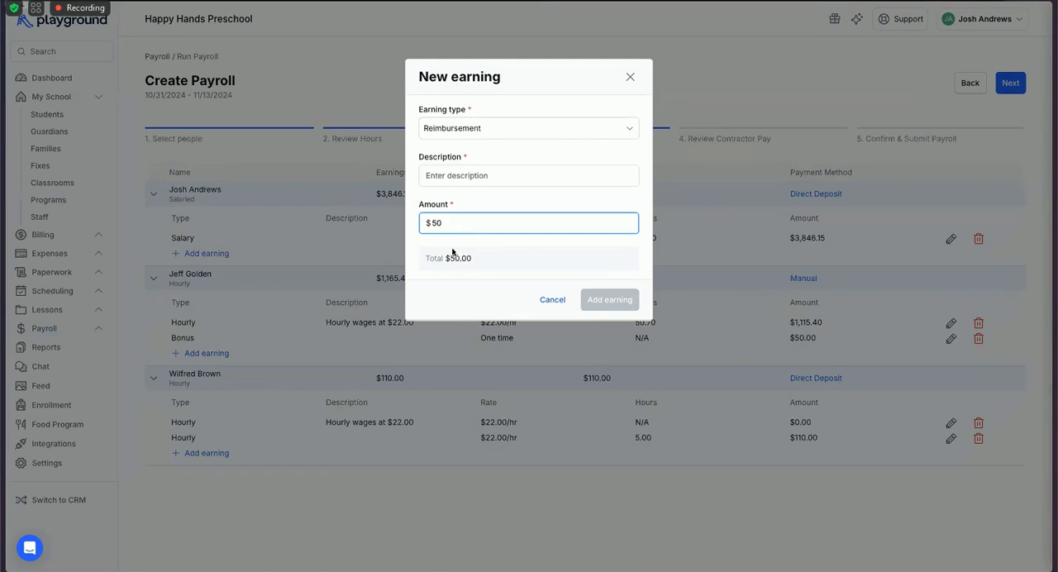
key("shift+Tab")
type("walmart")
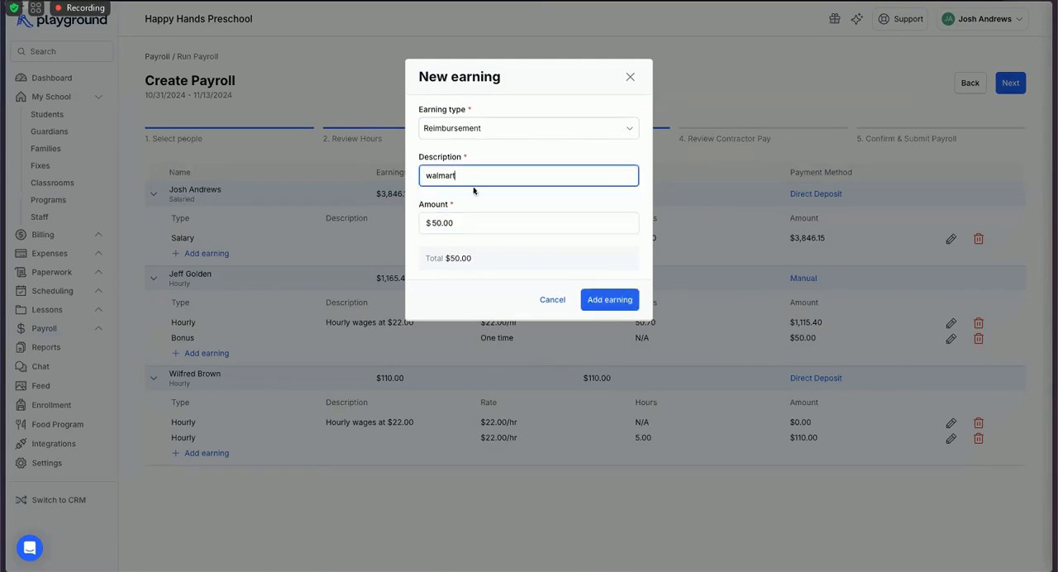
left_click(612, 299)
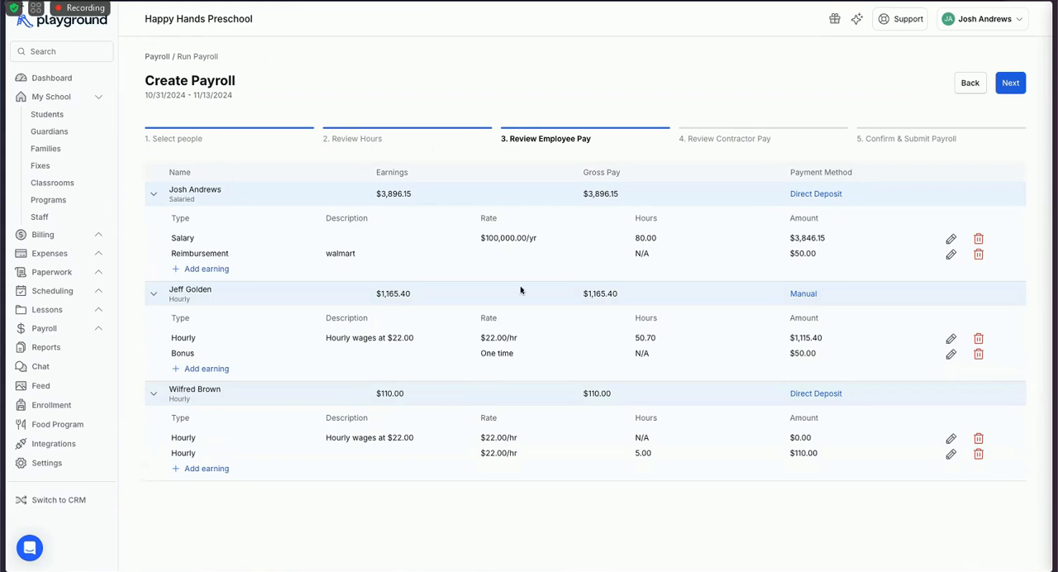
Accept the employee and contractor pay, advance to payroll confirmation, and expand the salaried employee's tax breakdown.
left_click(1009, 85)
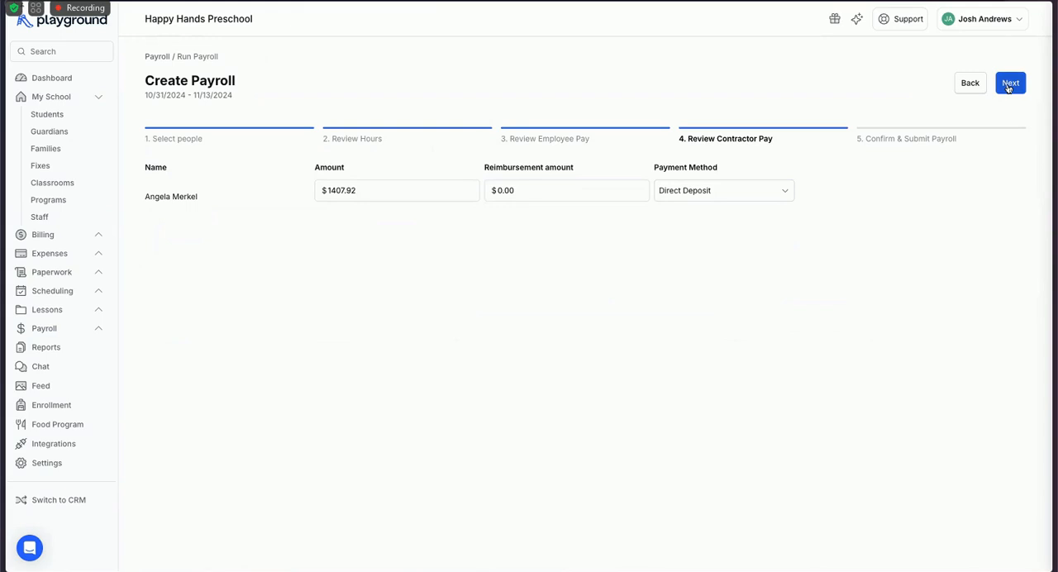
left_click(1009, 86)
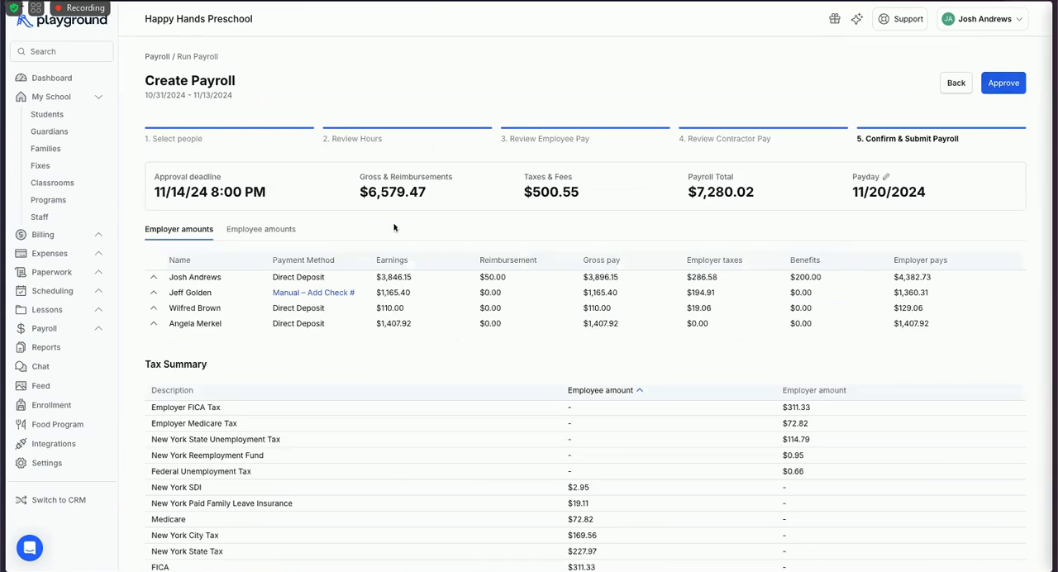
left_click(207, 280)
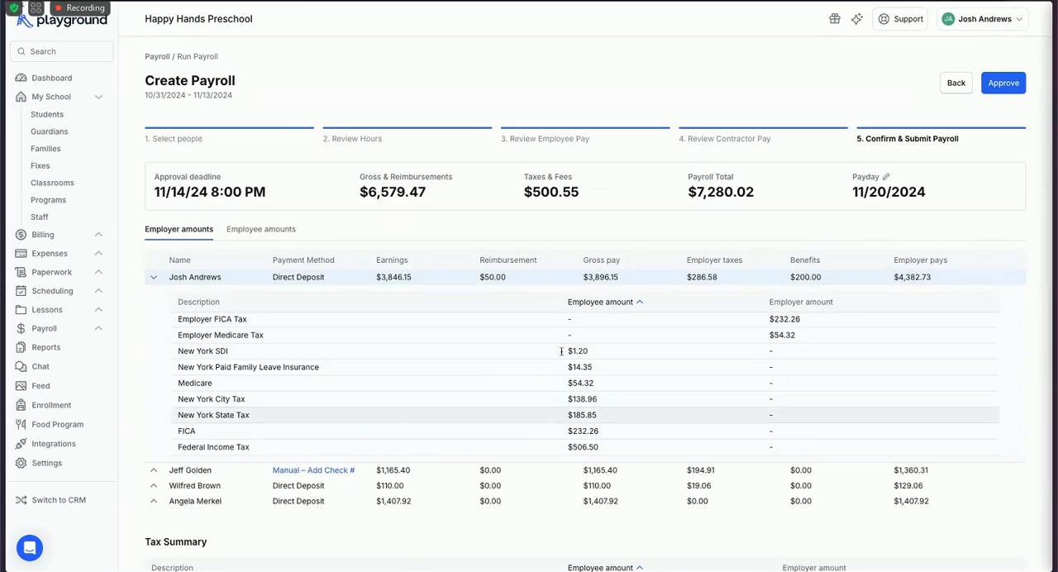
Review the salaried employee's tax breakdown, the tax summary and the explanations of the payroll totals, and collapse the breakdown.
scroll(593, 350, "down", 1)
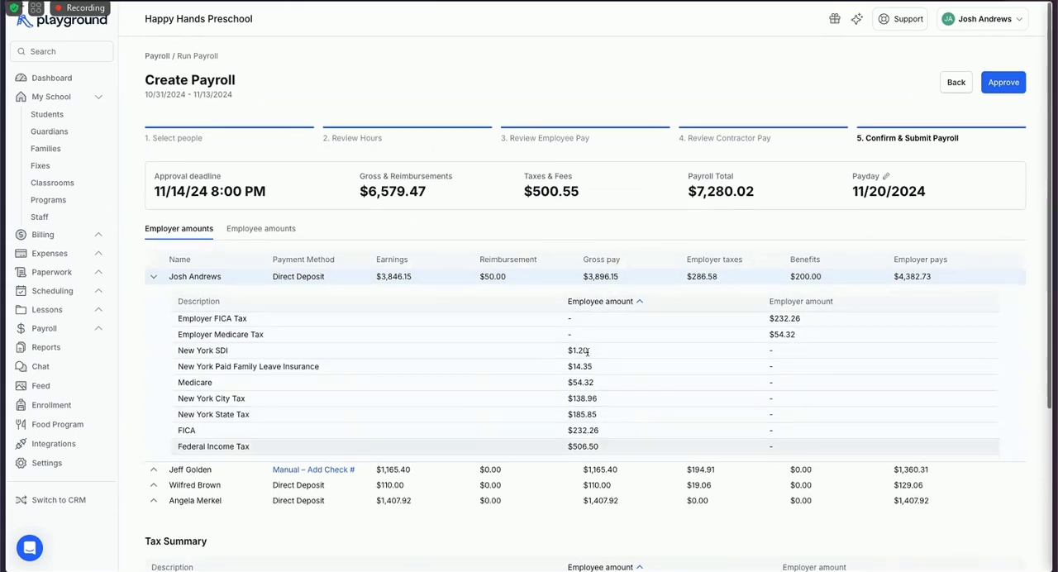
scroll(576, 364, "down", 1)
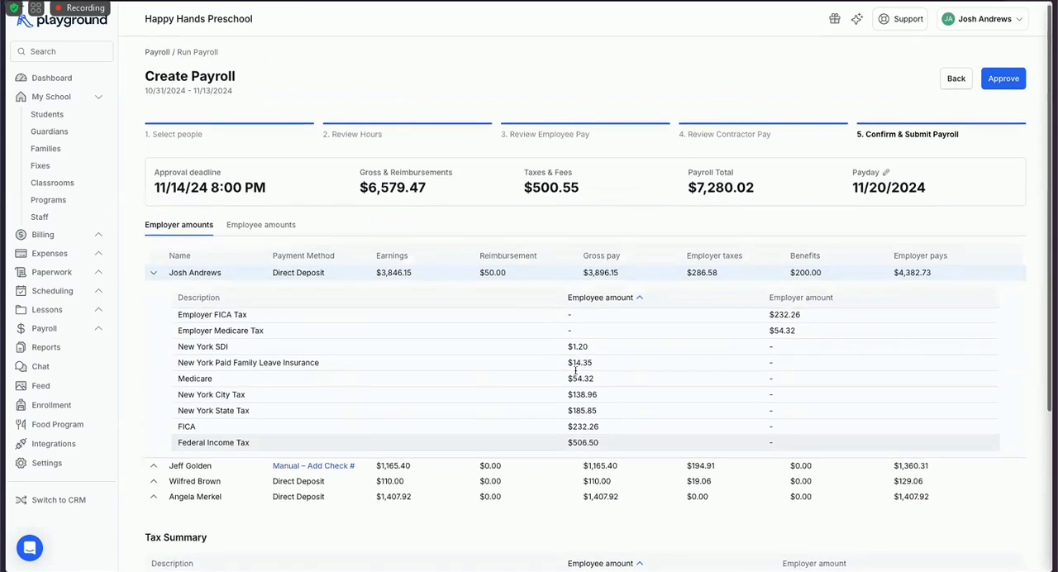
scroll(576, 372, "down", 2)
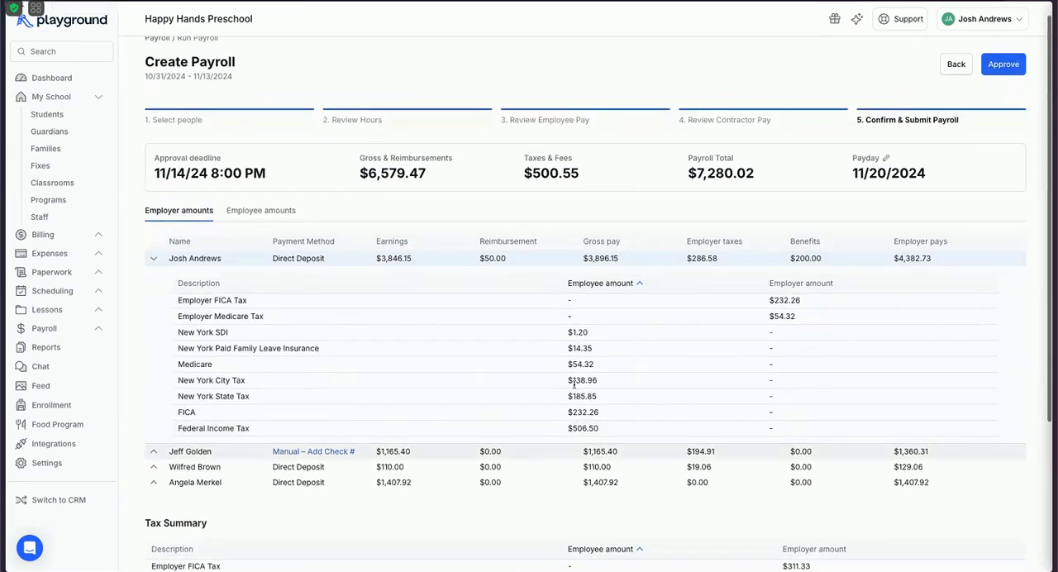
scroll(575, 397, "down", 3)
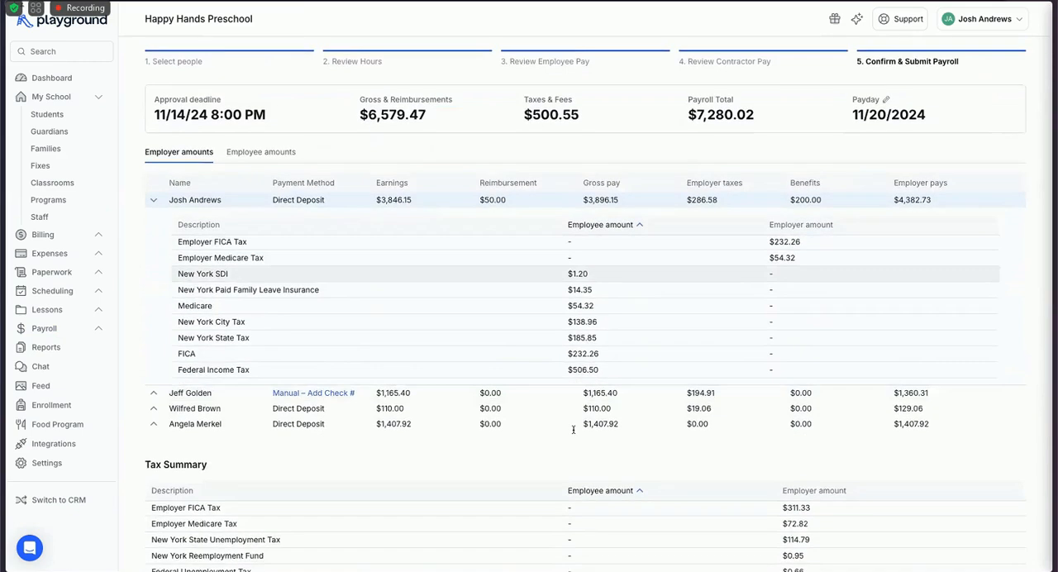
scroll(570, 451, "down", 4)
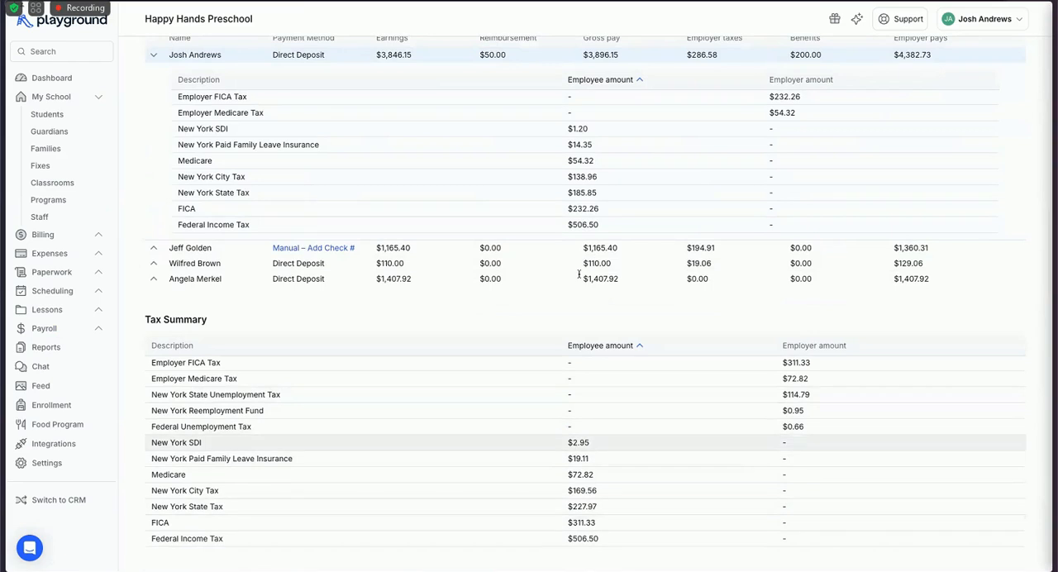
scroll(571, 372, "up", 4)
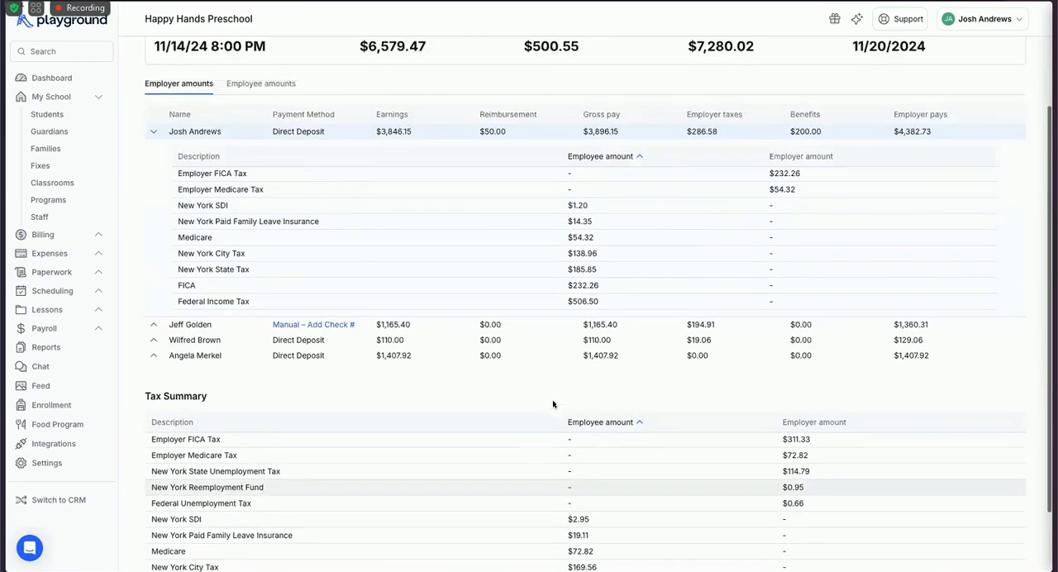
scroll(247, 397, "up", 2)
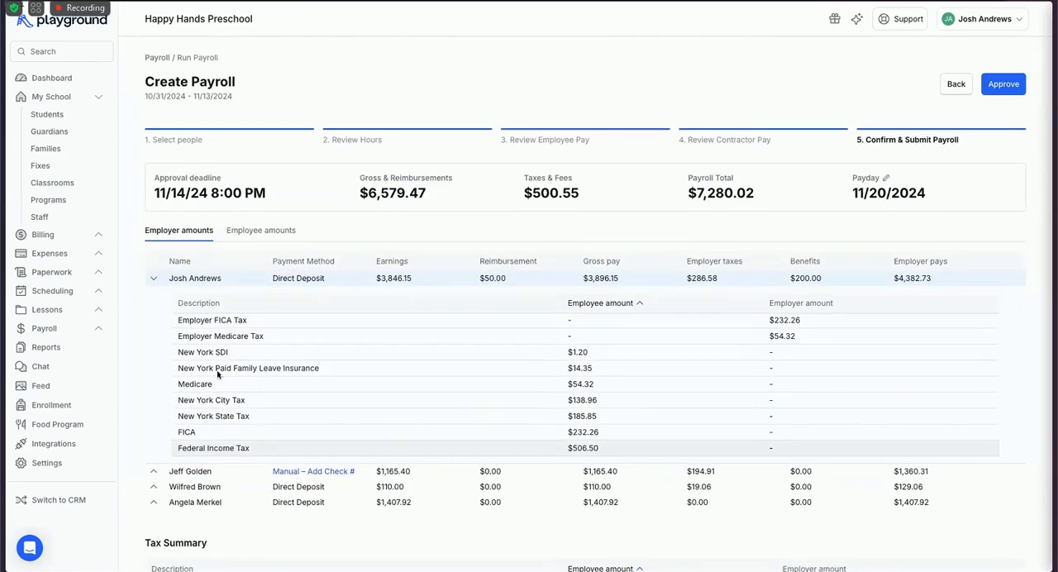
mouse_move(405, 185)
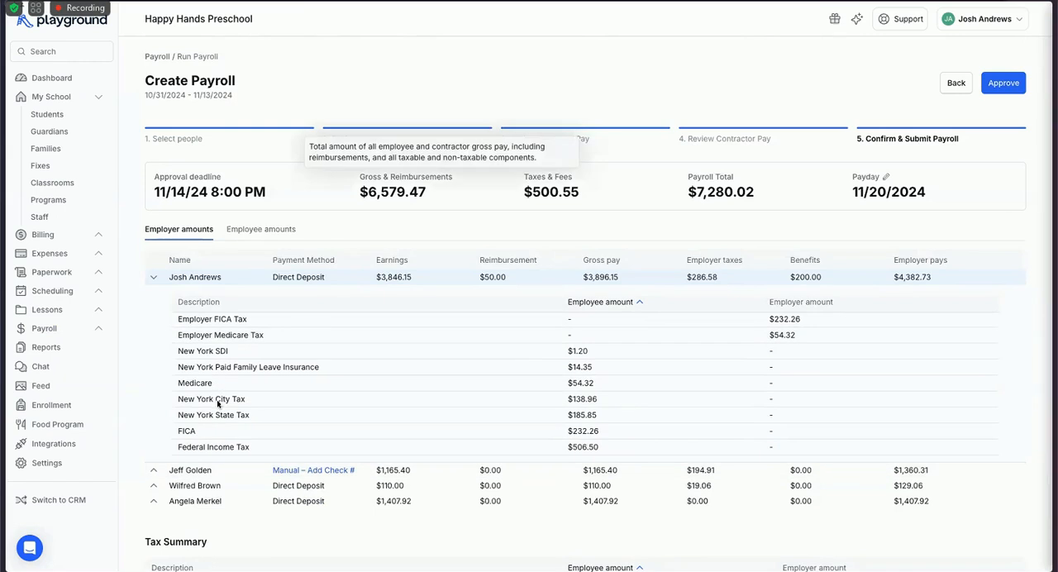
mouse_move(562, 185)
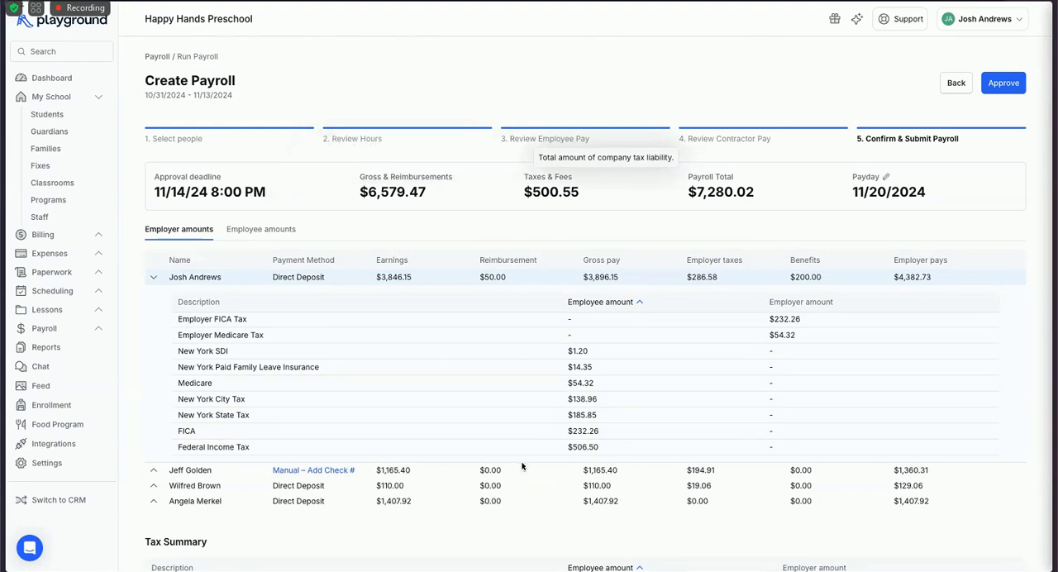
mouse_move(732, 185)
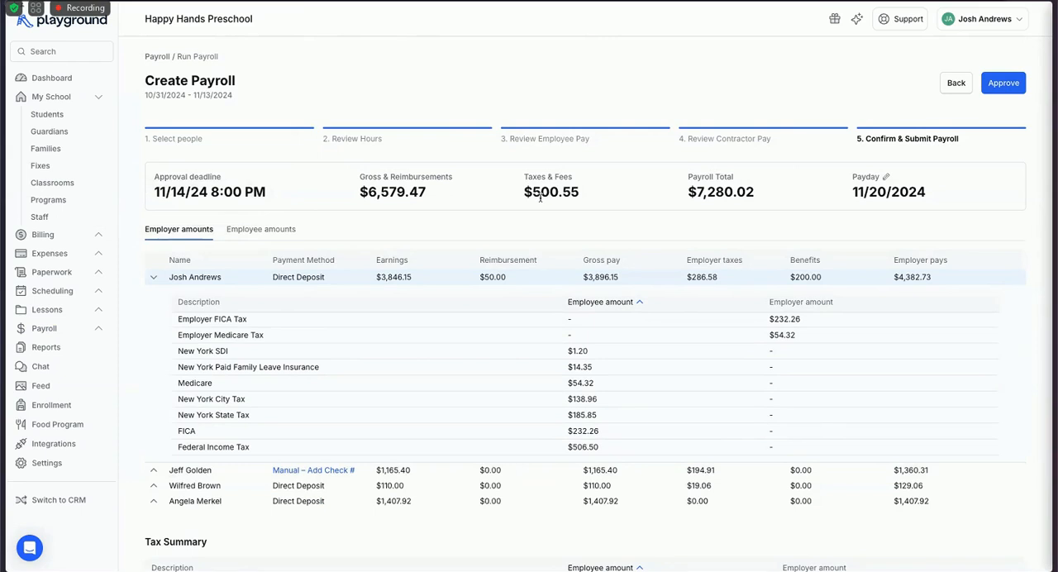
left_click(154, 277)
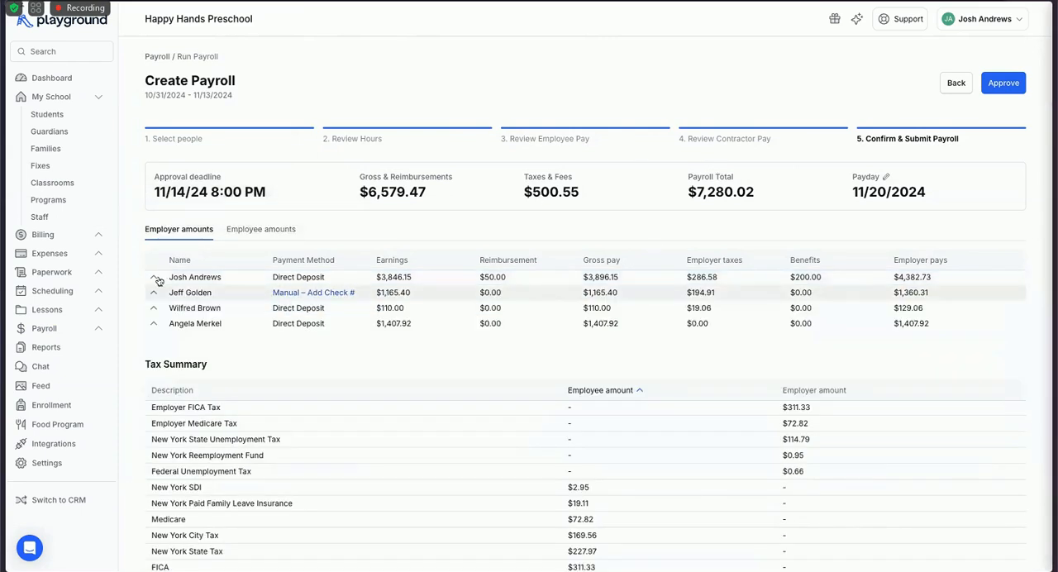
Record check number 1572 for the manually paid employee.
left_click(310, 294)
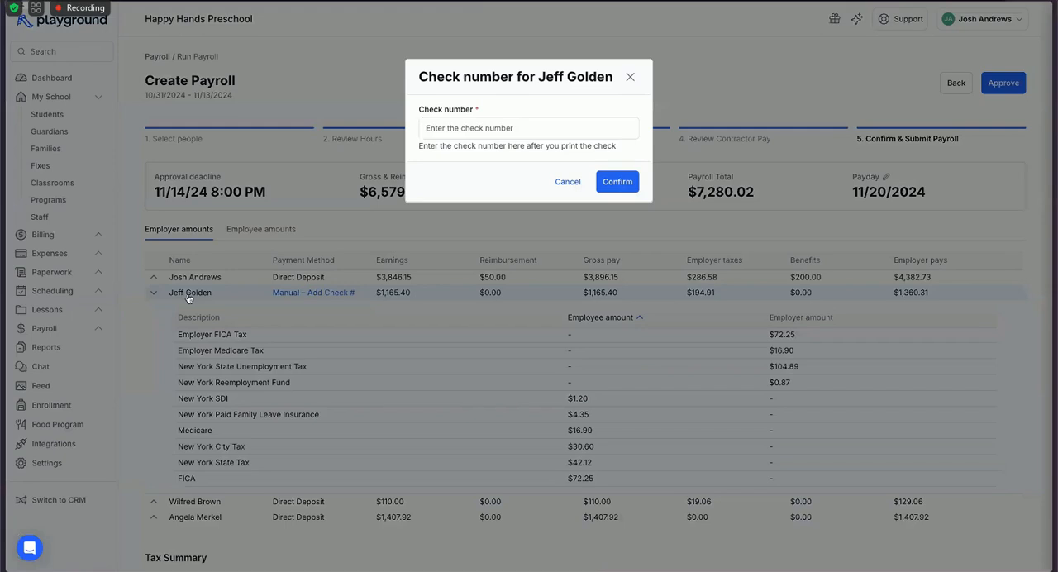
type("1572")
key("Return")
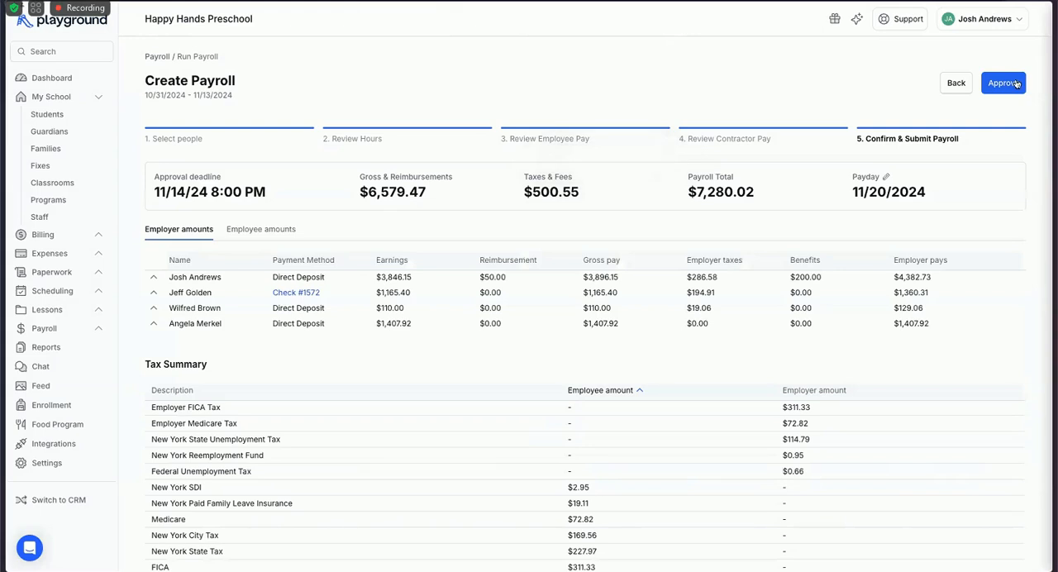
Approve the Nov 20 payroll and revert it to draft from the payroll dashboard.
left_click(1017, 84)
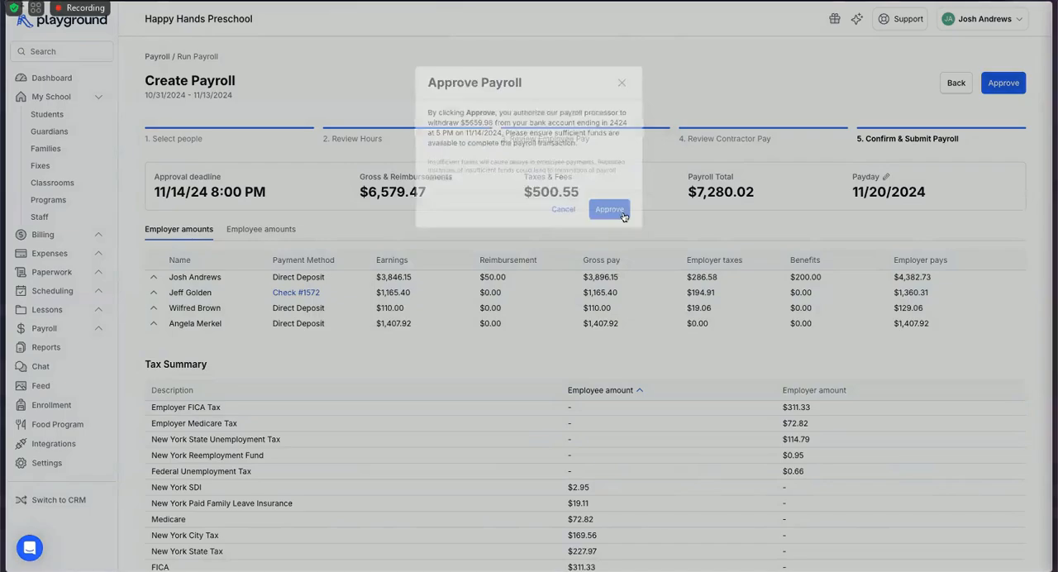
left_click(624, 219)
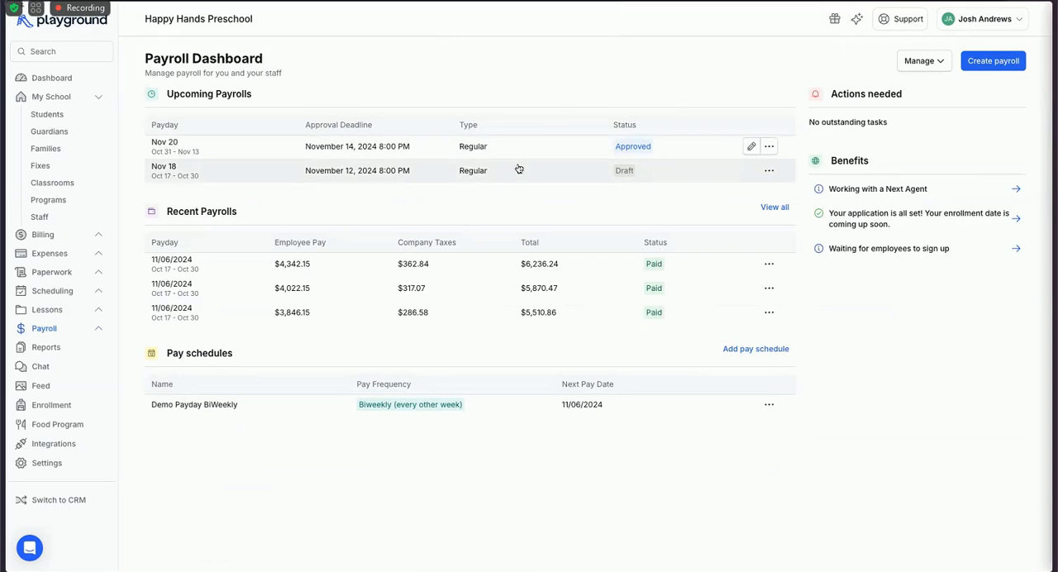
left_click(768, 147)
left_click(732, 208)
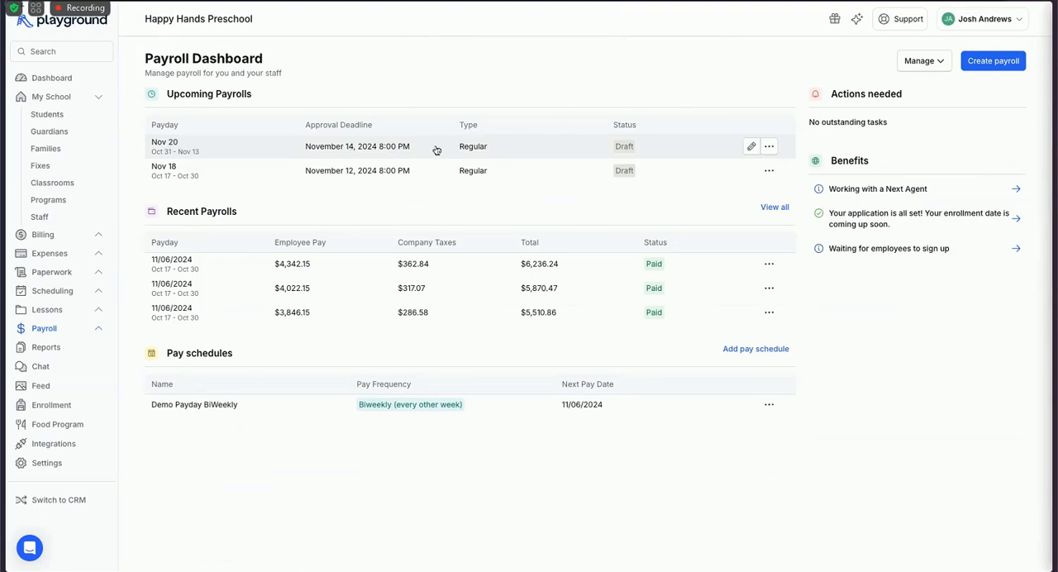
Switch to the Payroll Webinar presentation in Pitch and advance to the slide after the tax agencies one.
mouse_move(3, 165)
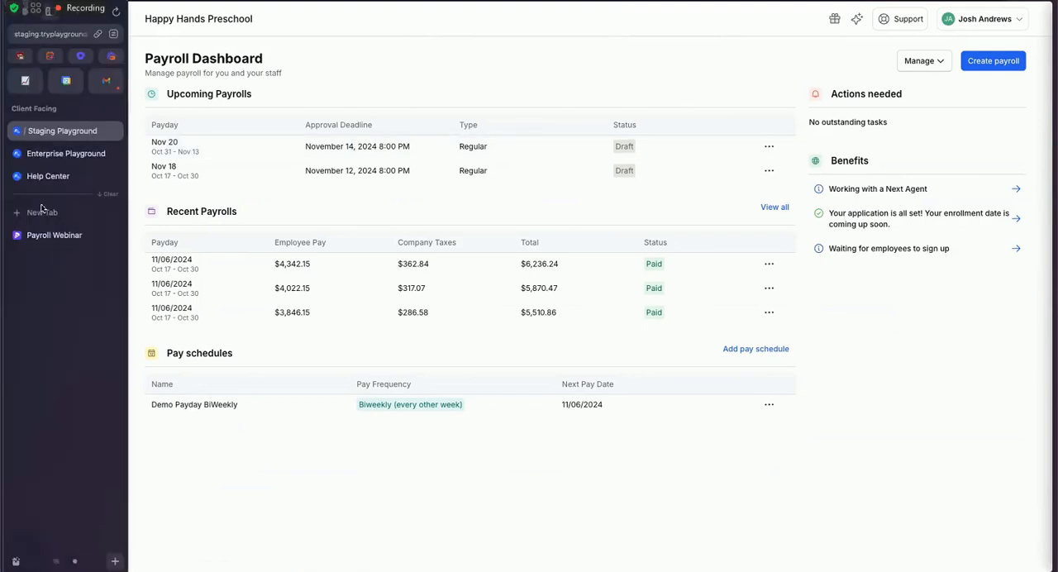
left_click(76, 238)
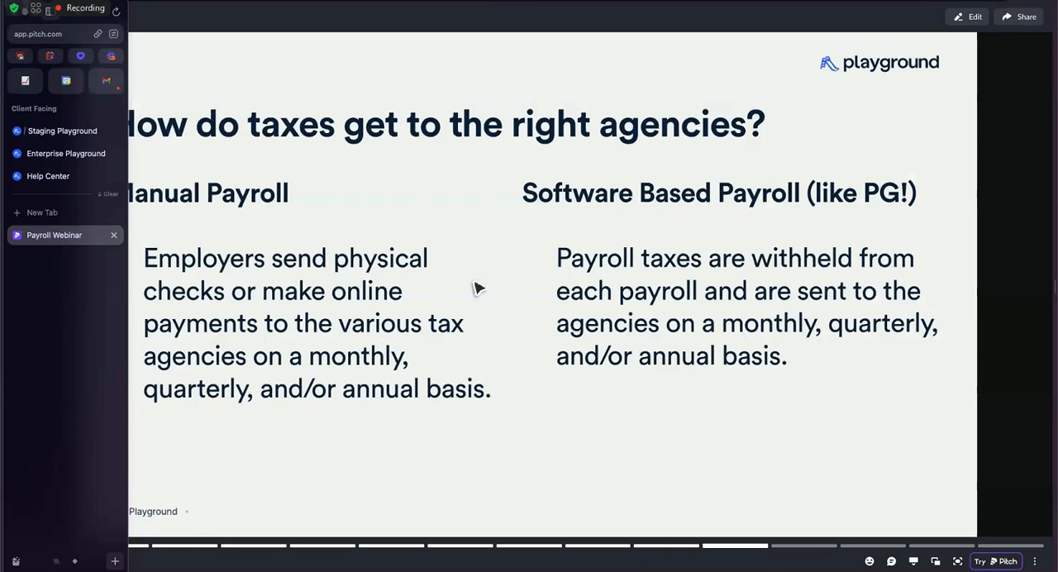
key("Right")
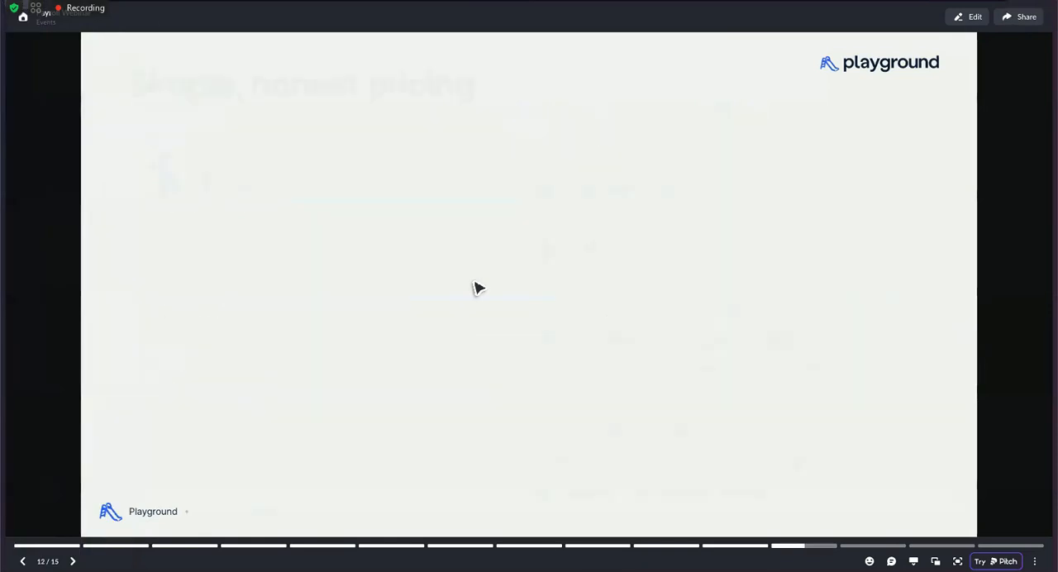